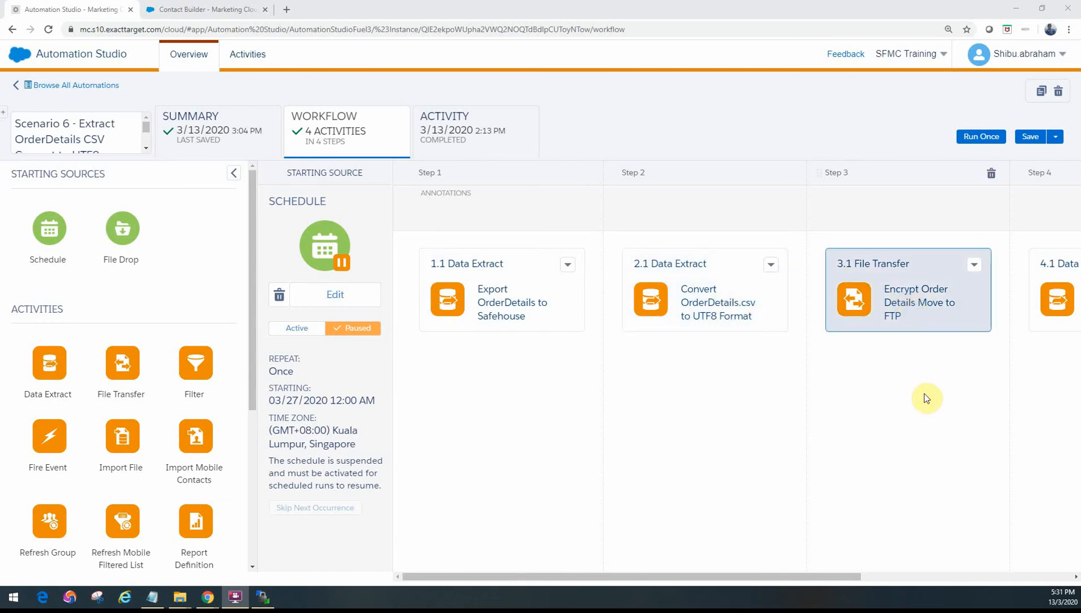
- Review the "Export OrderDetails to Safehouse" activity's customer key, column header setting and description, and exit without saving
{"action": "left_click_drag", "start_coordinate": [844, 574], "coordinate": [965, 575]}
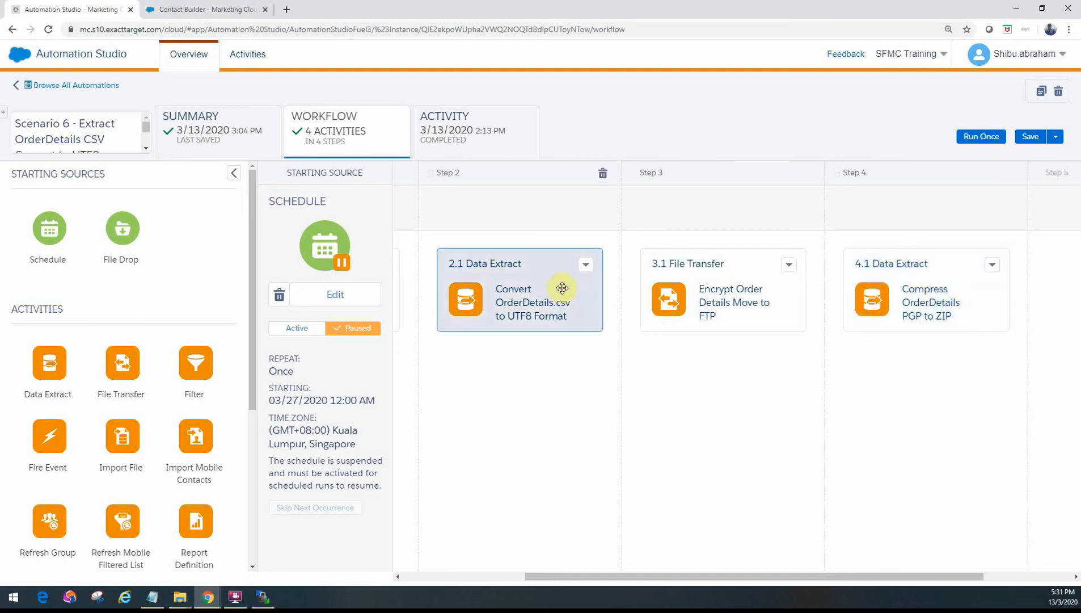
{"action": "left_click_drag", "start_coordinate": [662, 576], "coordinate": [415, 466]}
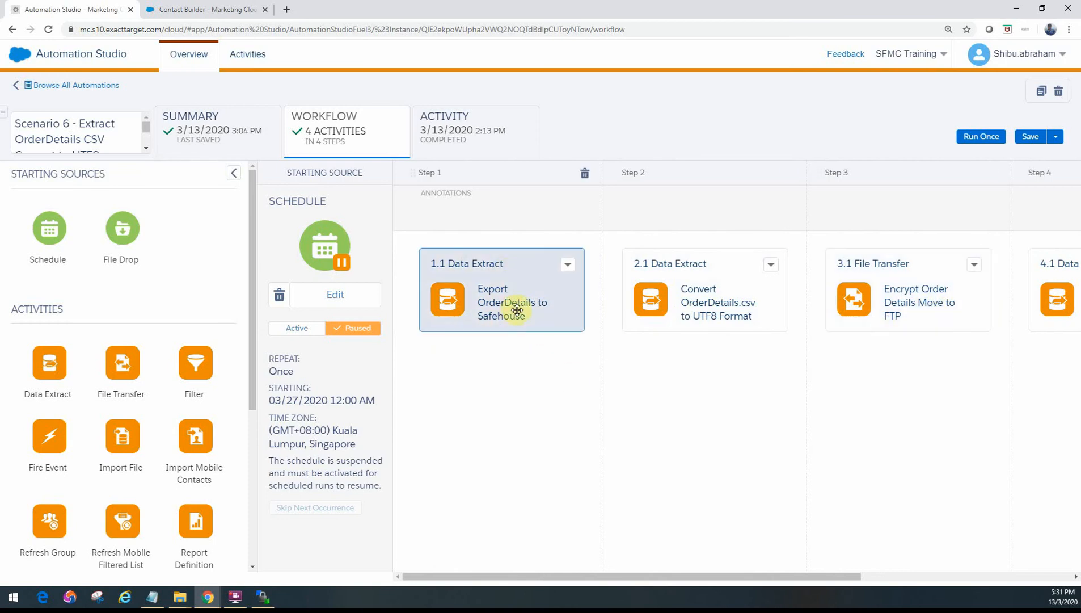
{"action": "left_click", "coordinate": [568, 265]}
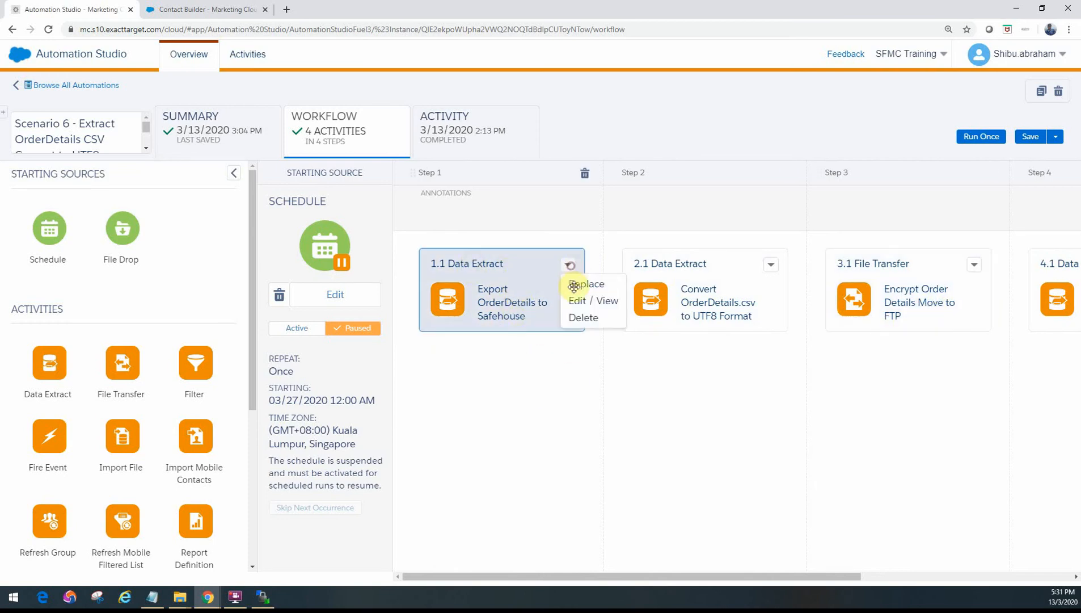
{"action": "left_click", "coordinate": [584, 299]}
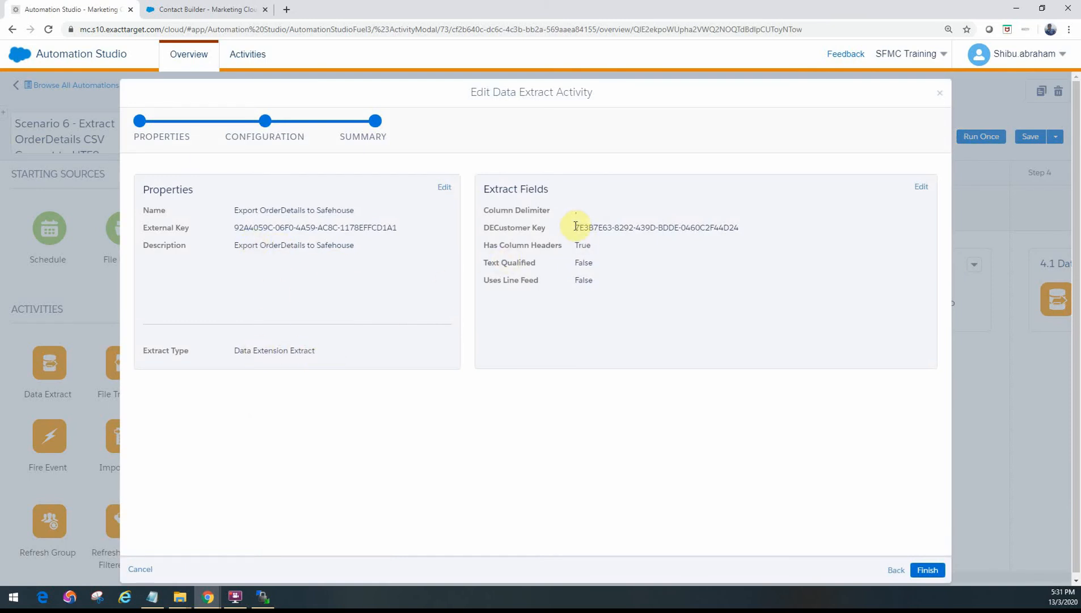
{"action": "left_click_drag", "start_coordinate": [575, 227], "coordinate": [729, 237]}
{"action": "left_click", "coordinate": [731, 246]}
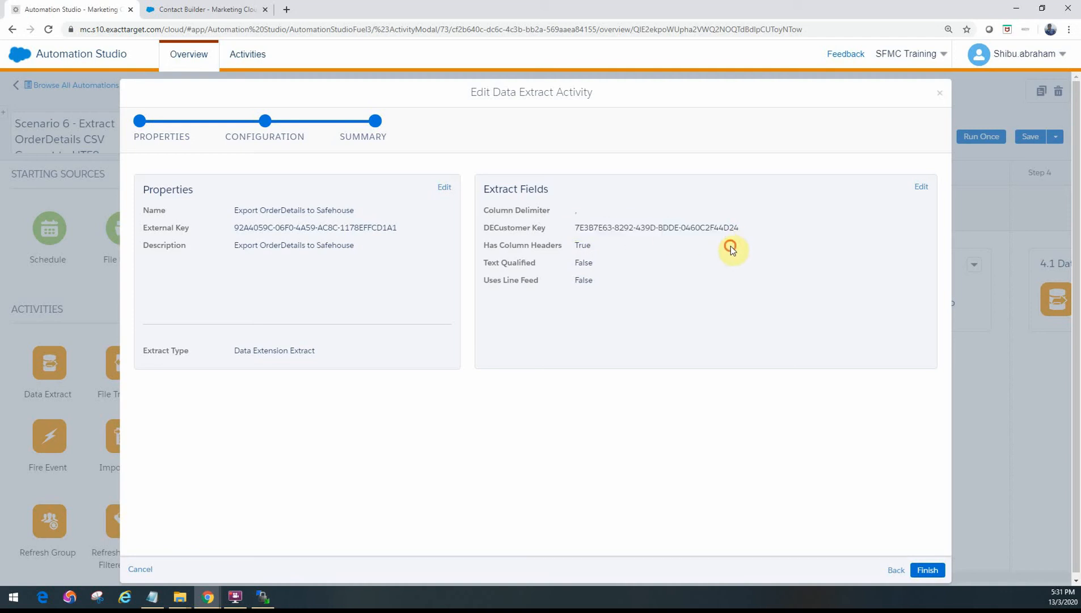
{"action": "double_click", "coordinate": [584, 245]}
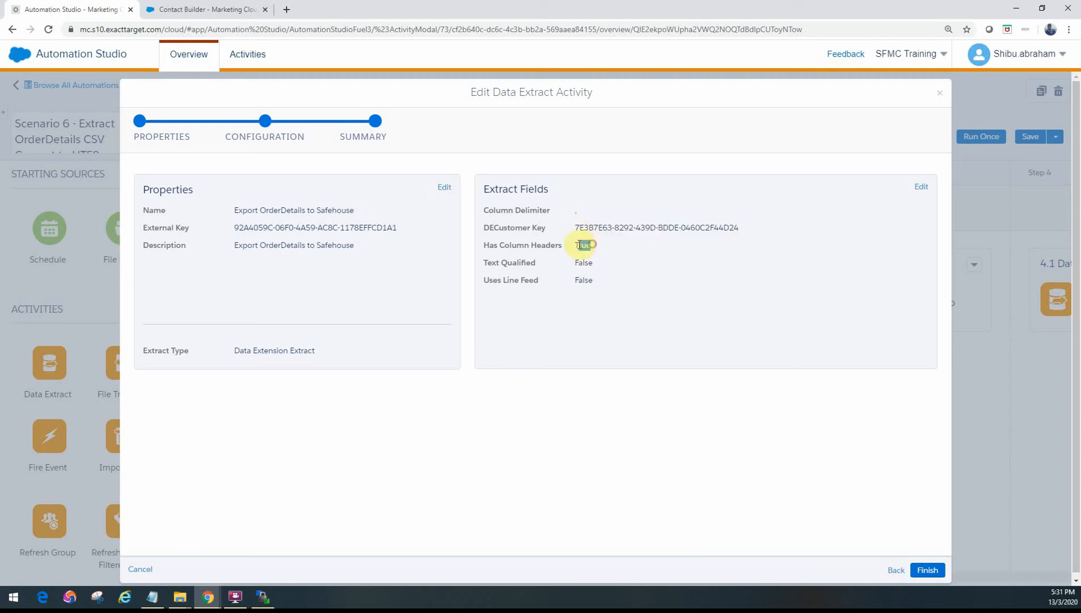
{"action": "left_click", "coordinate": [566, 329]}
{"action": "double_click", "coordinate": [274, 248]}
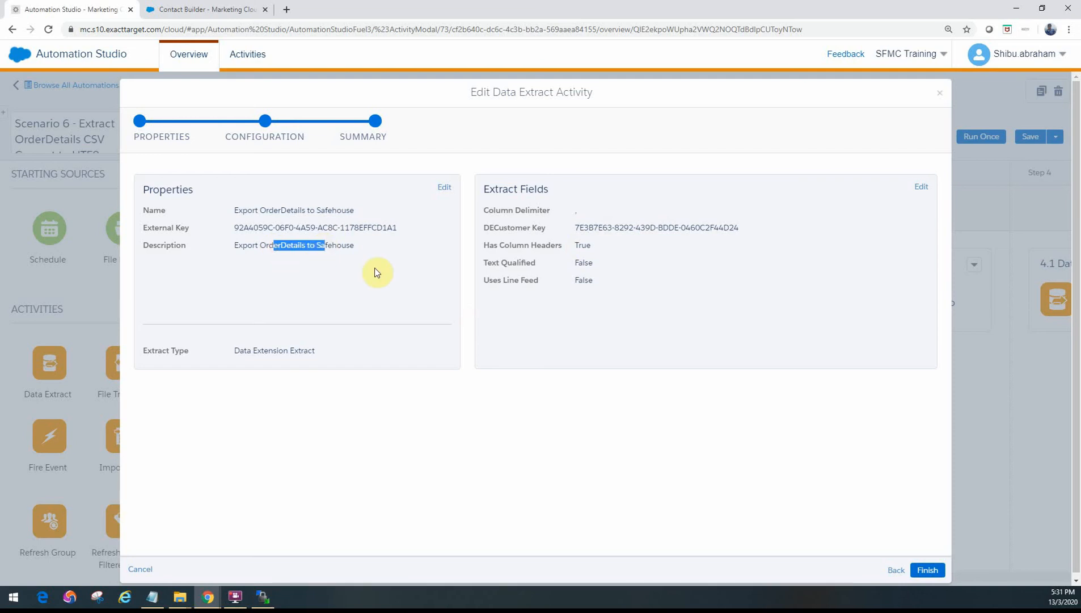
{"action": "left_click", "coordinate": [375, 267]}
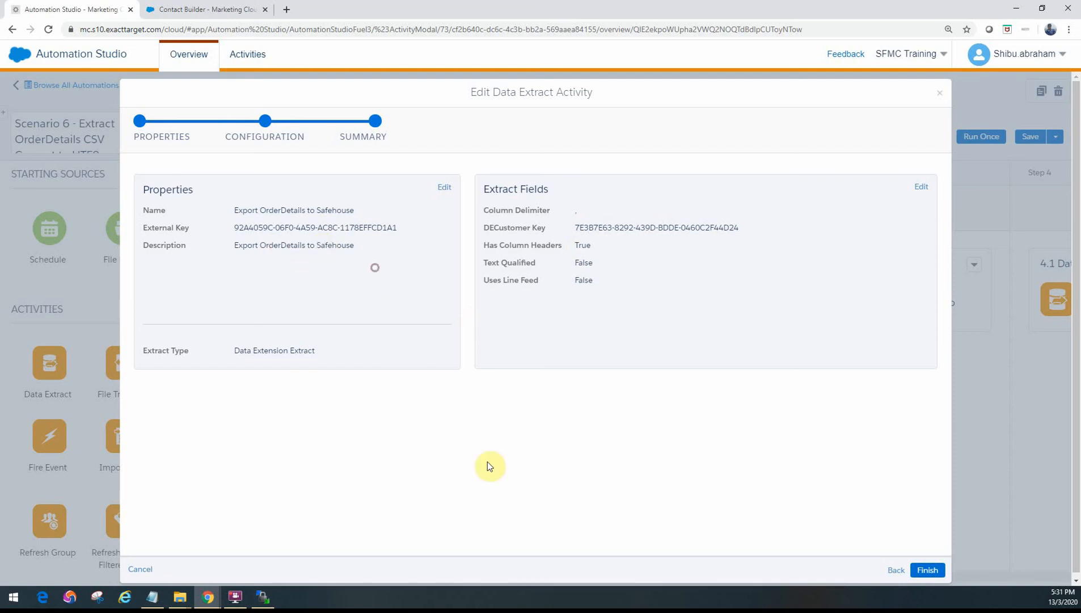
{"action": "left_click", "coordinate": [939, 93]}
{"action": "left_click", "coordinate": [997, 156]}
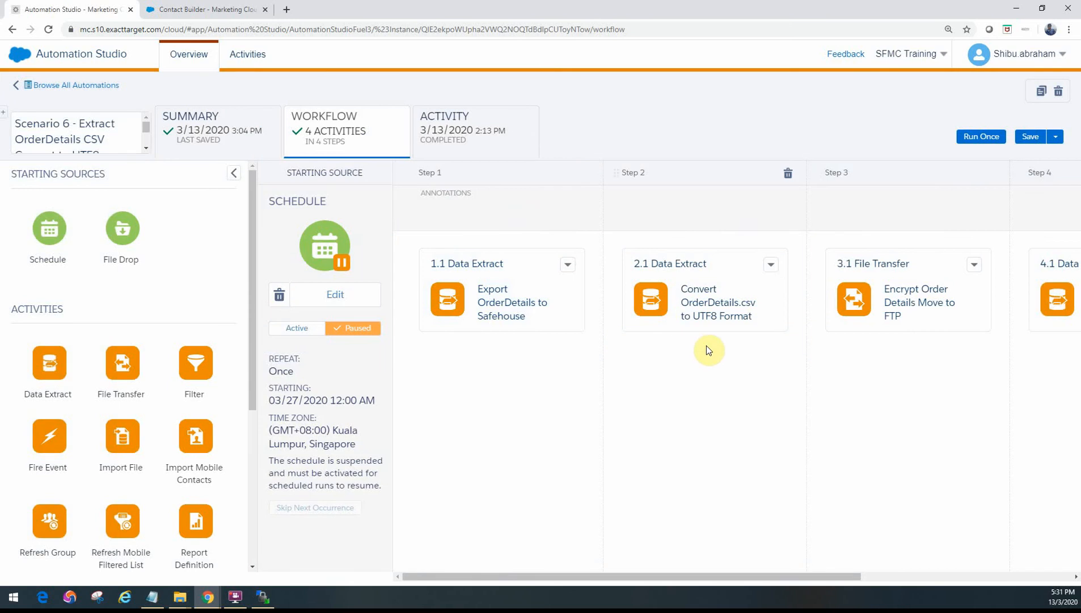
- Reopen the "Export OrderDetails to Safehouse" activity to check its extract type, and close it without saving
{"action": "left_click", "coordinate": [722, 313]}
{"action": "left_click", "coordinate": [557, 264]}
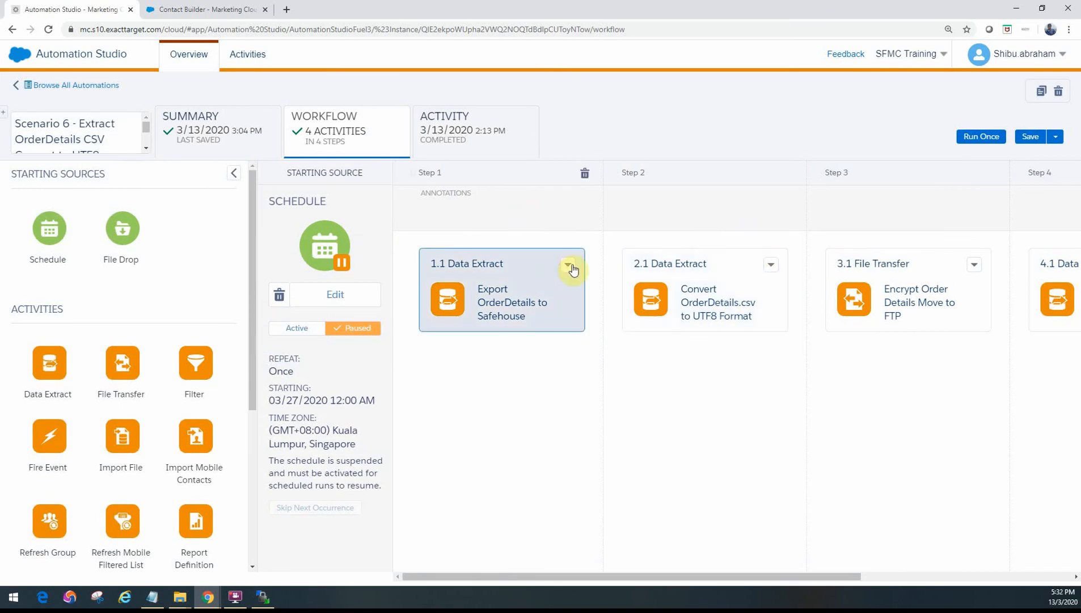
{"action": "left_click", "coordinate": [569, 264]}
{"action": "left_click", "coordinate": [579, 282]}
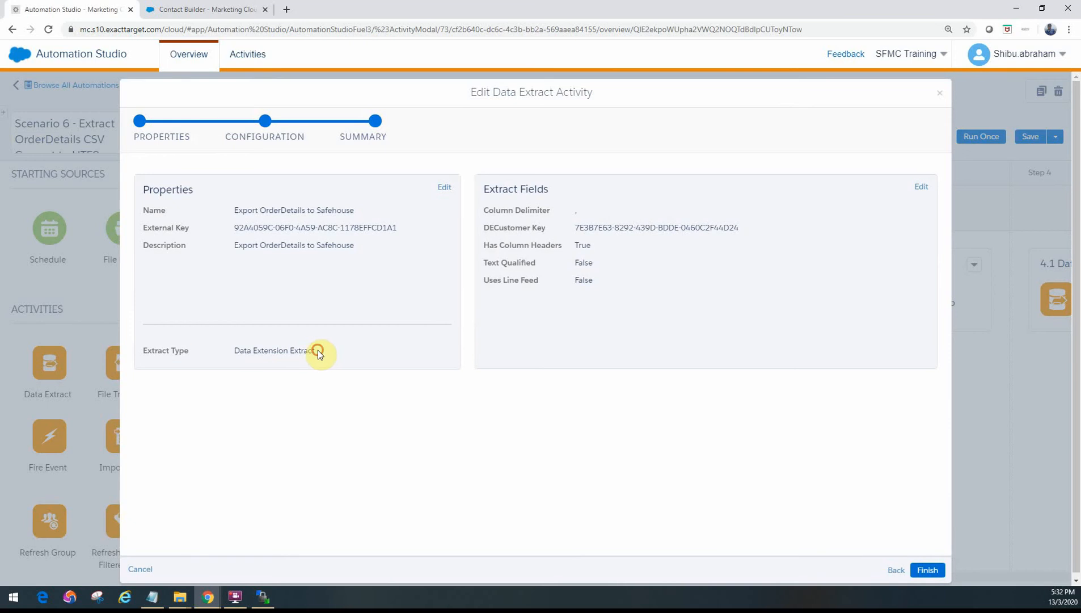
{"action": "left_click_drag", "start_coordinate": [319, 350], "coordinate": [240, 362]}
{"action": "left_click_drag", "start_coordinate": [234, 350], "coordinate": [308, 351]}
{"action": "left_click", "coordinate": [315, 356]}
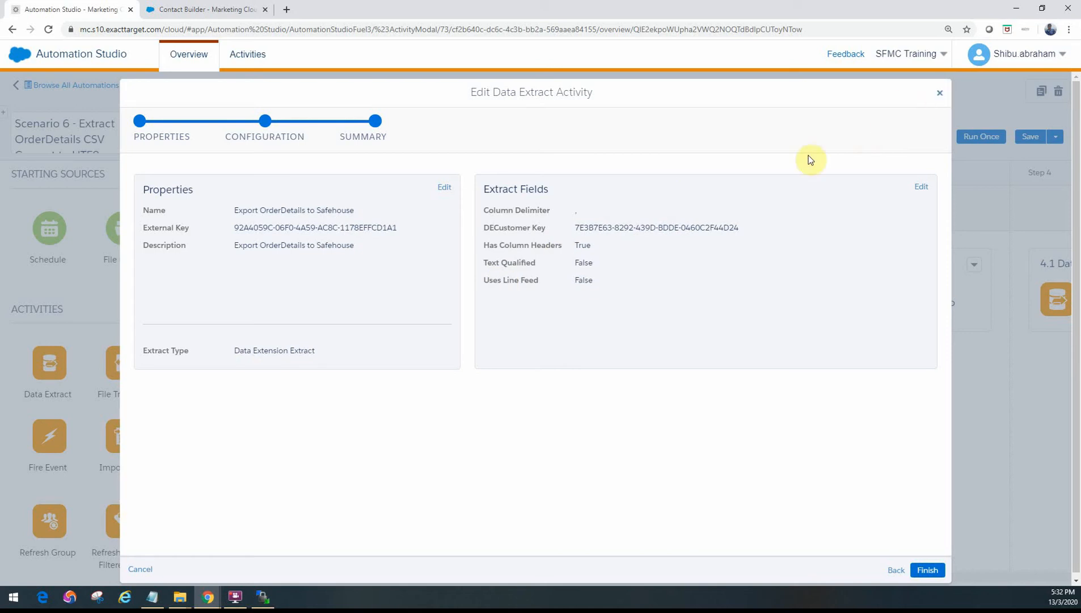
{"action": "left_click", "coordinate": [940, 93]}
{"action": "left_click", "coordinate": [998, 156]}
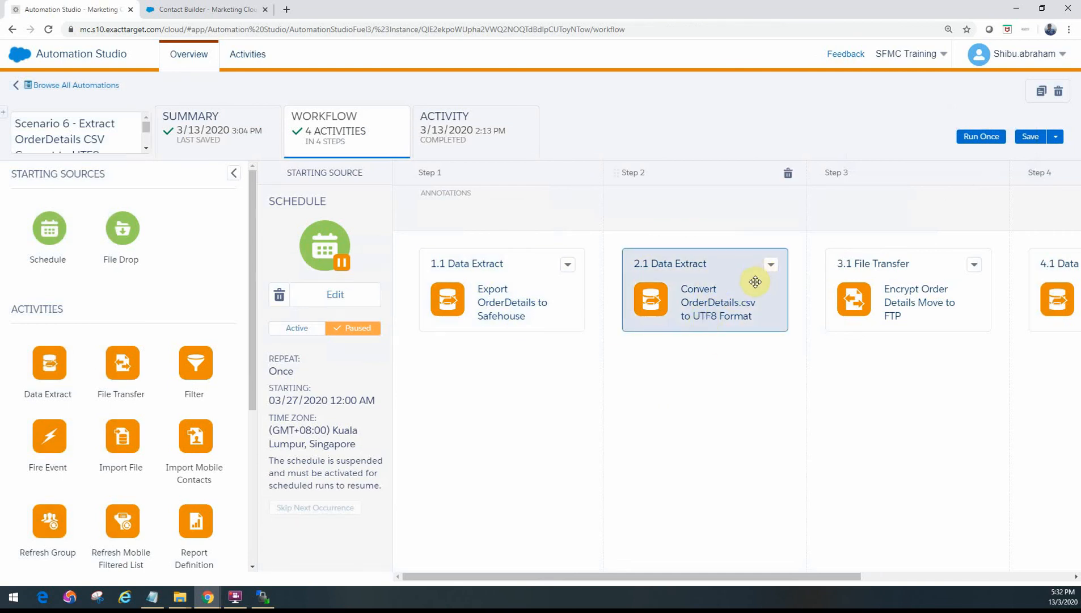
- Review the extract type, target encoding and Safehouse setting of "Convert OrderDetails.csv to UTF8 Format", and exit without saving
{"action": "left_click", "coordinate": [771, 264]}
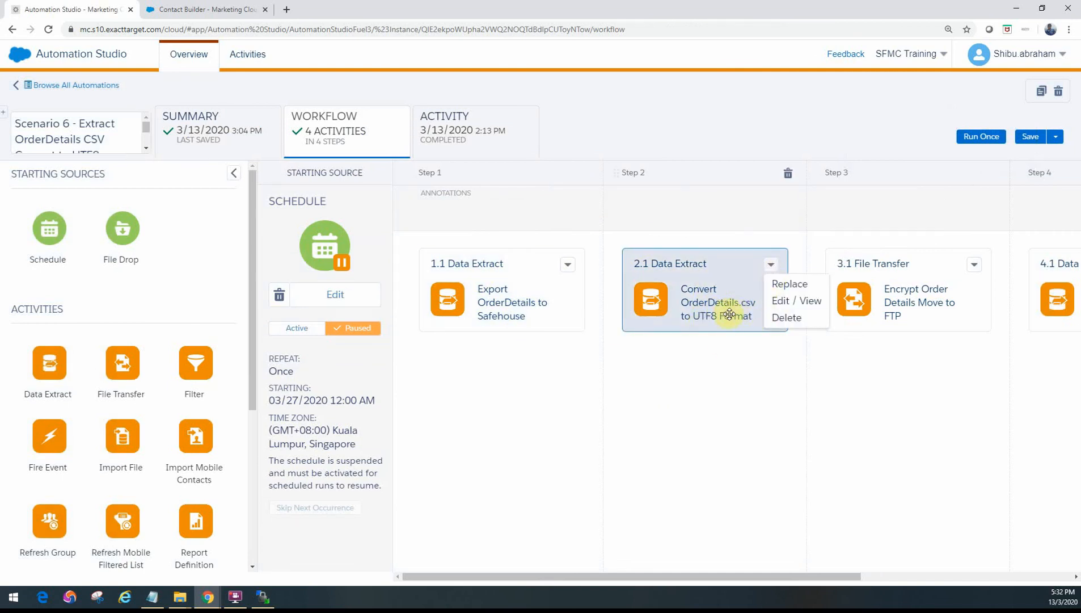
{"action": "left_click", "coordinate": [793, 301]}
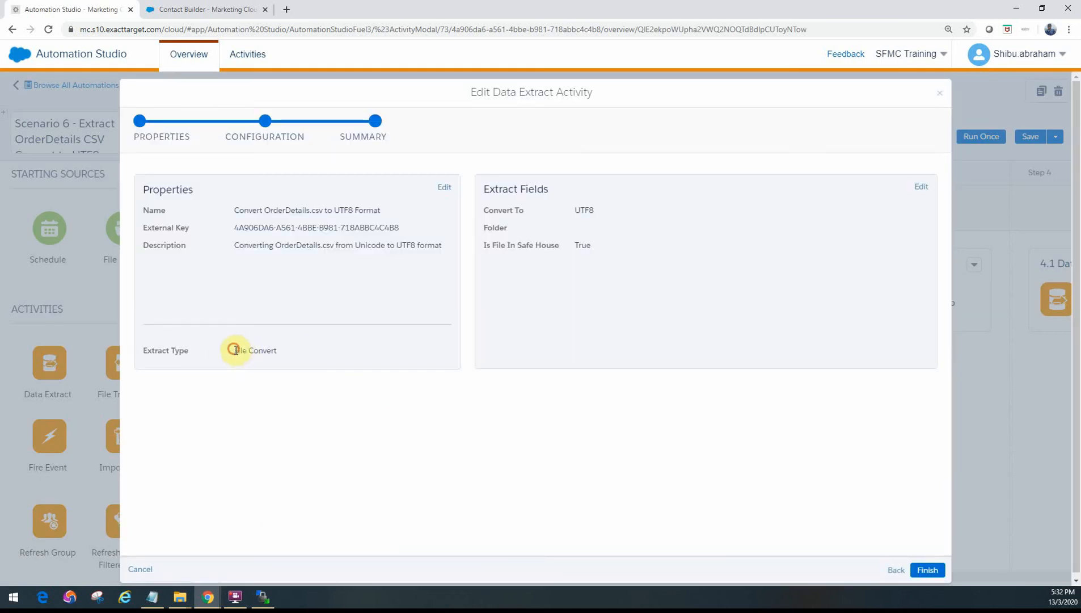
{"action": "left_click_drag", "start_coordinate": [235, 350], "coordinate": [284, 351]}
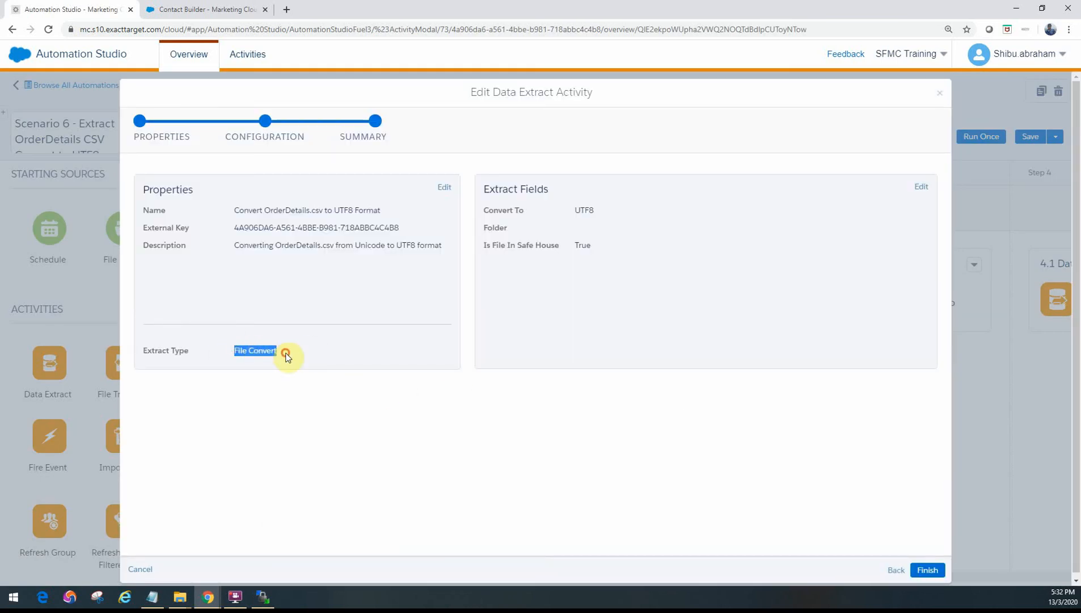
{"action": "left_click", "coordinate": [403, 314]}
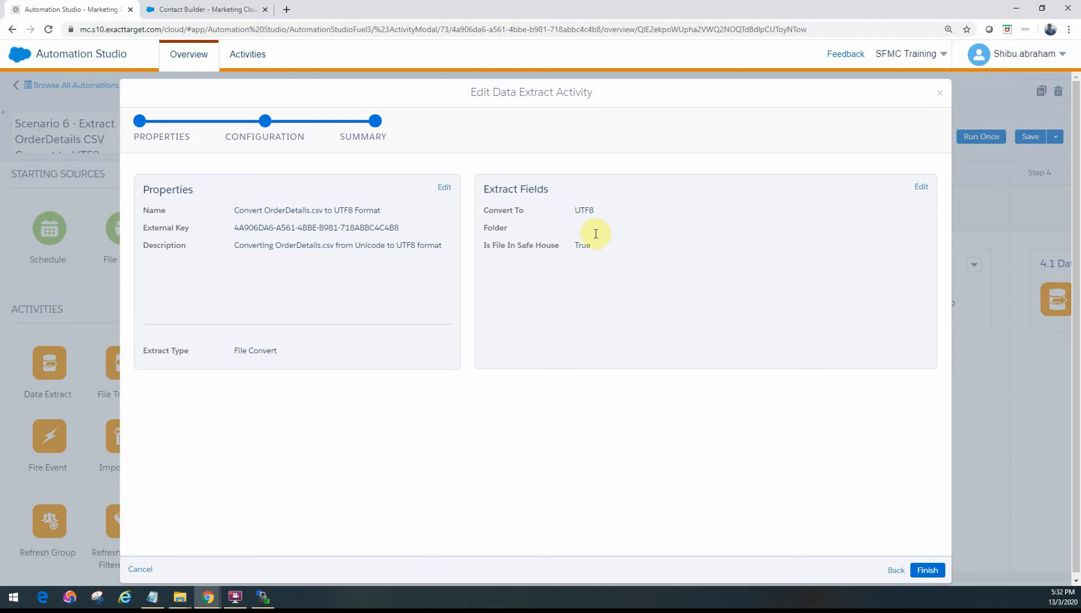
{"action": "left_click_drag", "start_coordinate": [601, 210], "coordinate": [585, 207]}
{"action": "left_click", "coordinate": [587, 290]}
{"action": "left_click_drag", "start_coordinate": [591, 248], "coordinate": [577, 243]}
{"action": "left_click", "coordinate": [940, 92]}
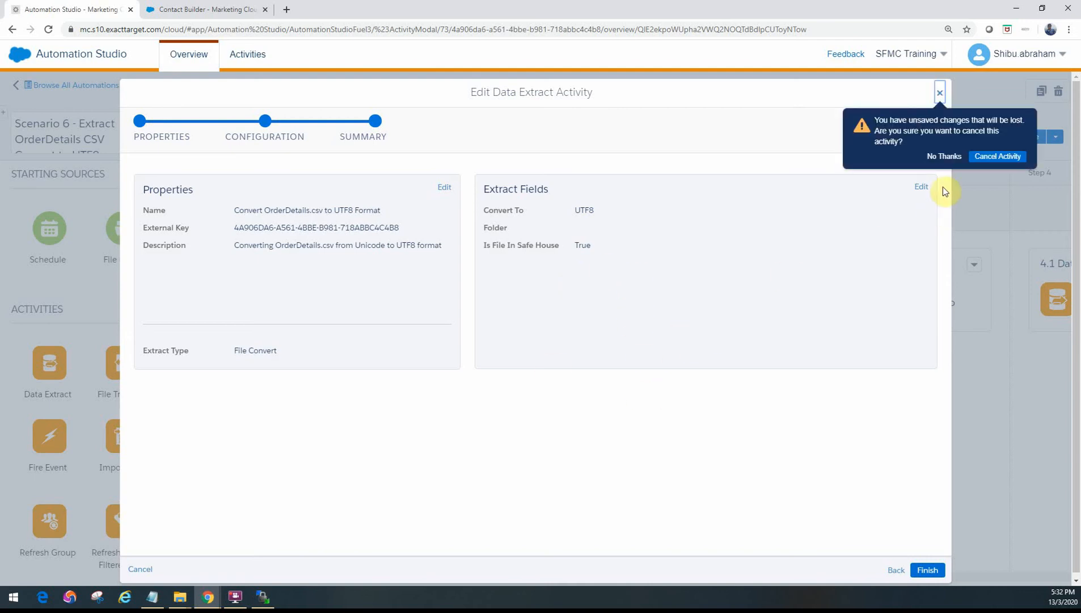
{"action": "left_click", "coordinate": [983, 158]}
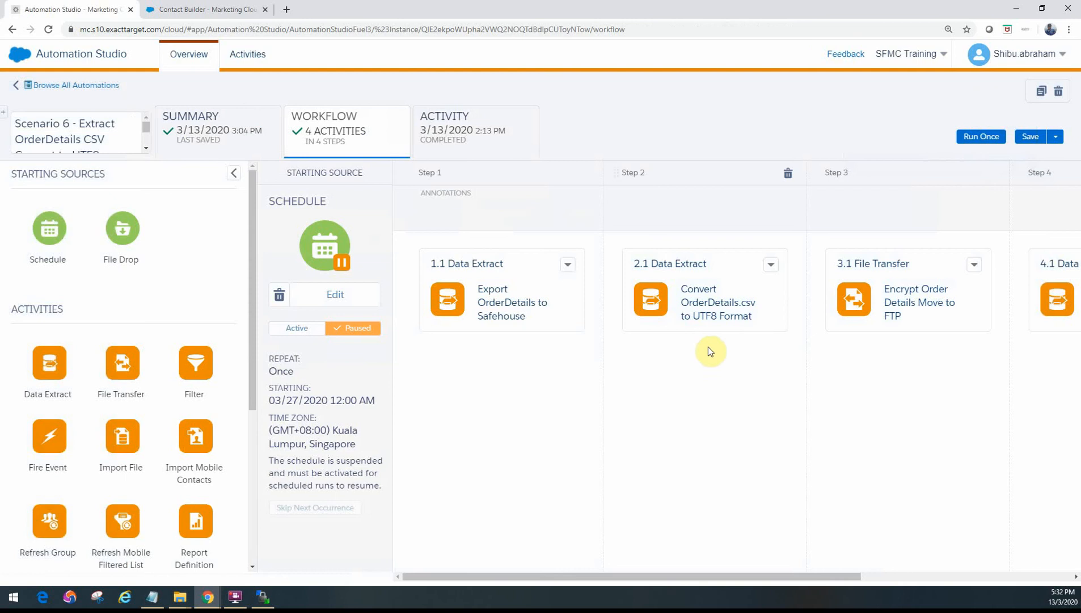
- Review the file action, naming pattern, destination and encryption settings of "Encrypt Order Details Move to FTP", and exit without saving
{"action": "left_click_drag", "start_coordinate": [795, 574], "coordinate": [908, 574]}
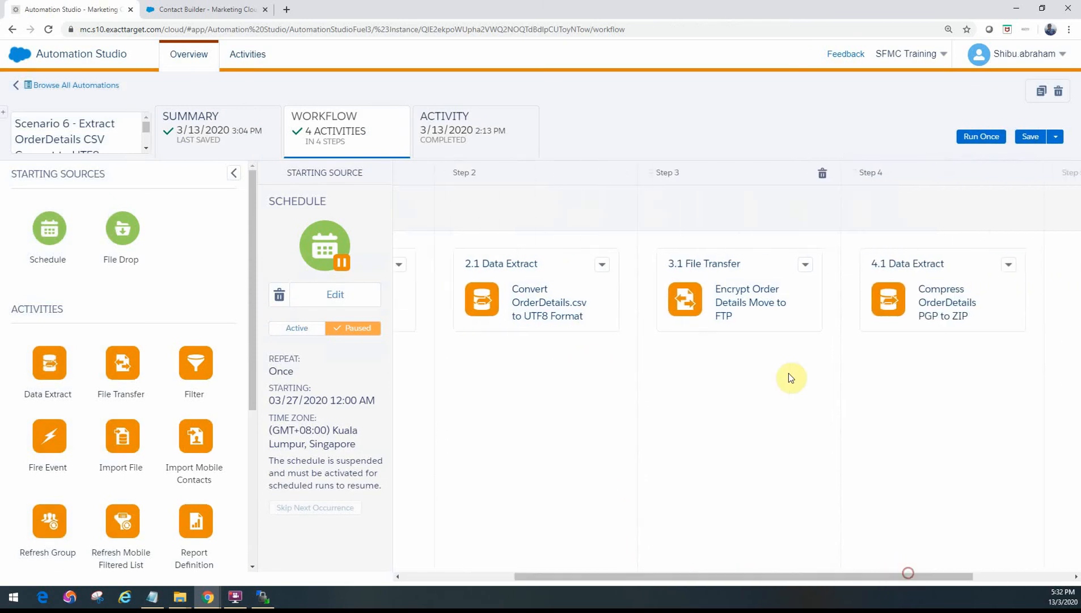
{"action": "left_click", "coordinate": [807, 266]}
{"action": "left_click", "coordinate": [815, 300]}
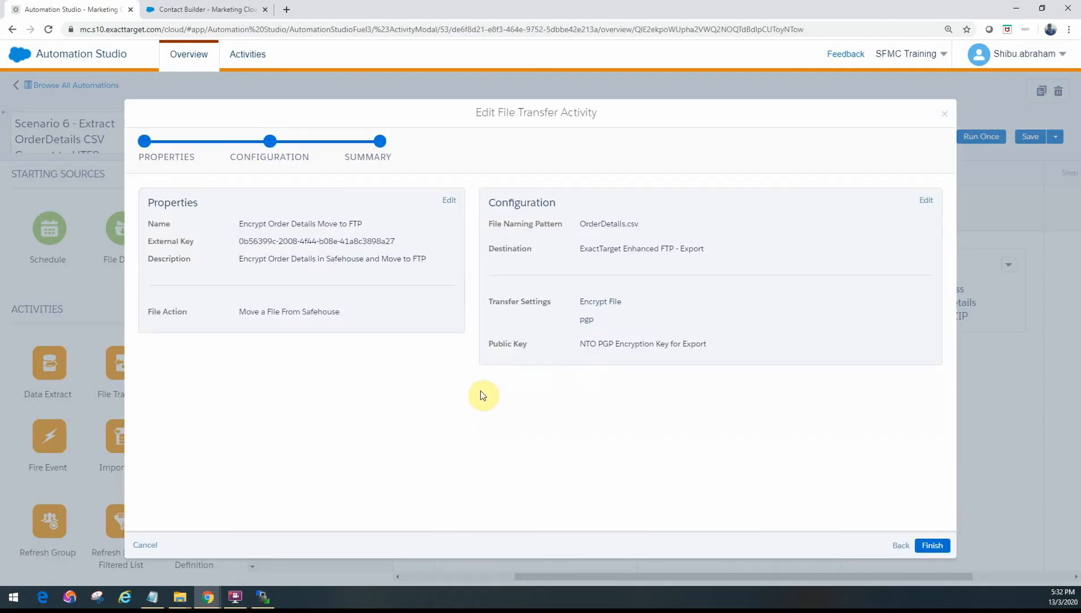
{"action": "left_click_drag", "start_coordinate": [253, 312], "coordinate": [333, 311]}
{"action": "left_click", "coordinate": [349, 333]}
{"action": "left_click_drag", "start_coordinate": [635, 223], "coordinate": [580, 222]}
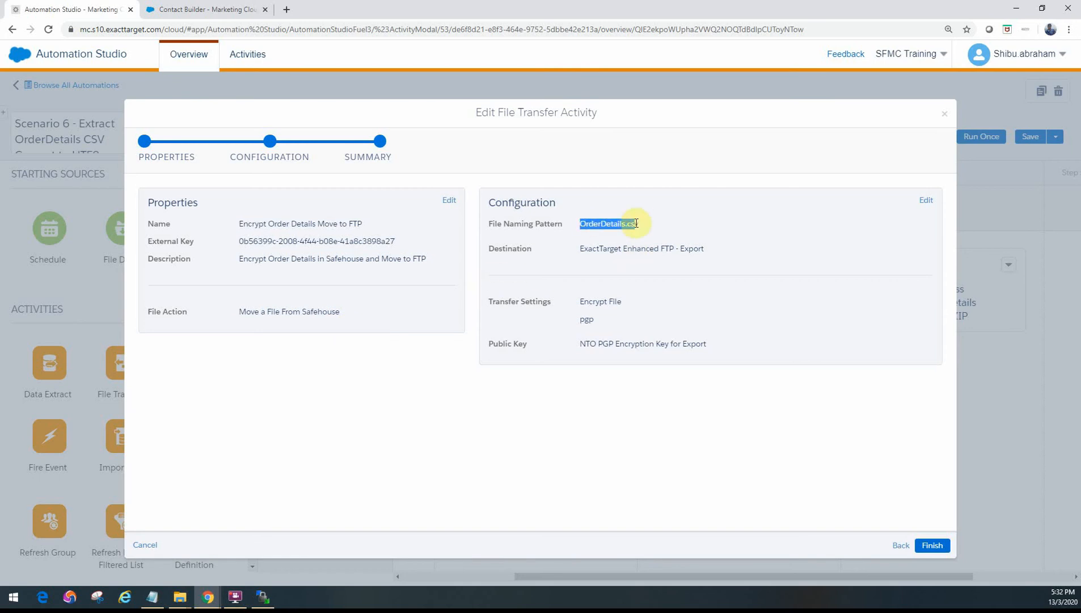
{"action": "left_click_drag", "start_coordinate": [710, 248], "coordinate": [634, 247]}
{"action": "left_click", "coordinate": [613, 325]}
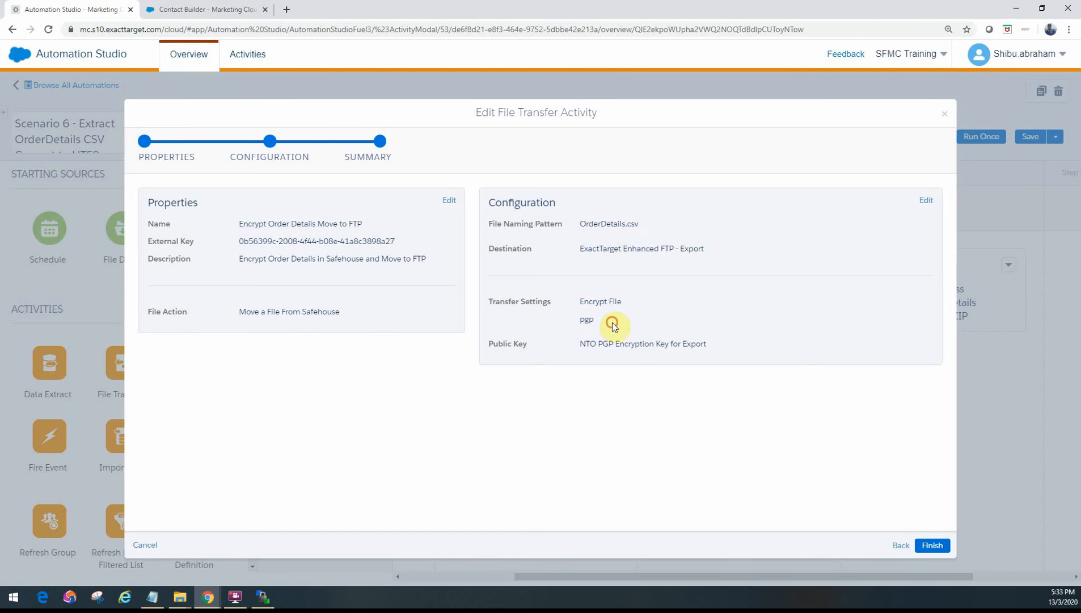
{"action": "left_click_drag", "start_coordinate": [591, 326], "coordinate": [585, 304]}
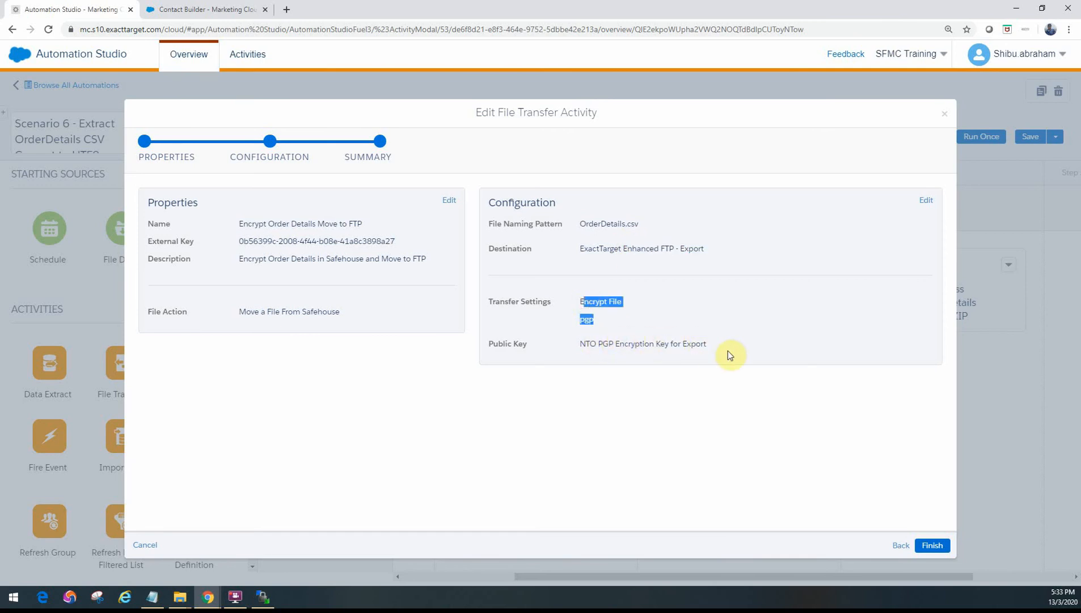
{"action": "left_click", "coordinate": [598, 321]}
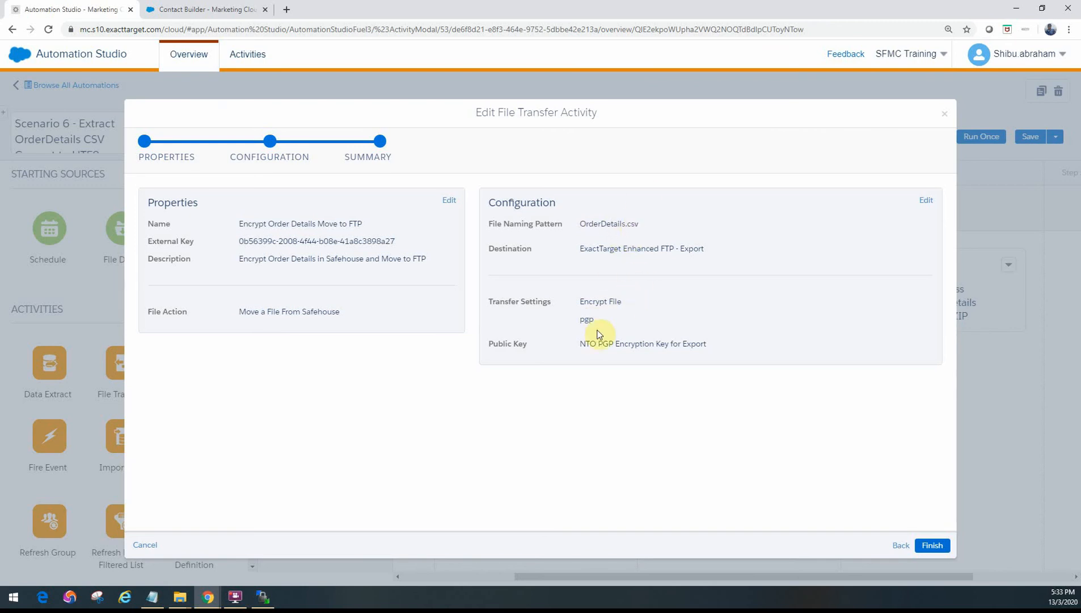
{"action": "left_click", "coordinate": [945, 118]}
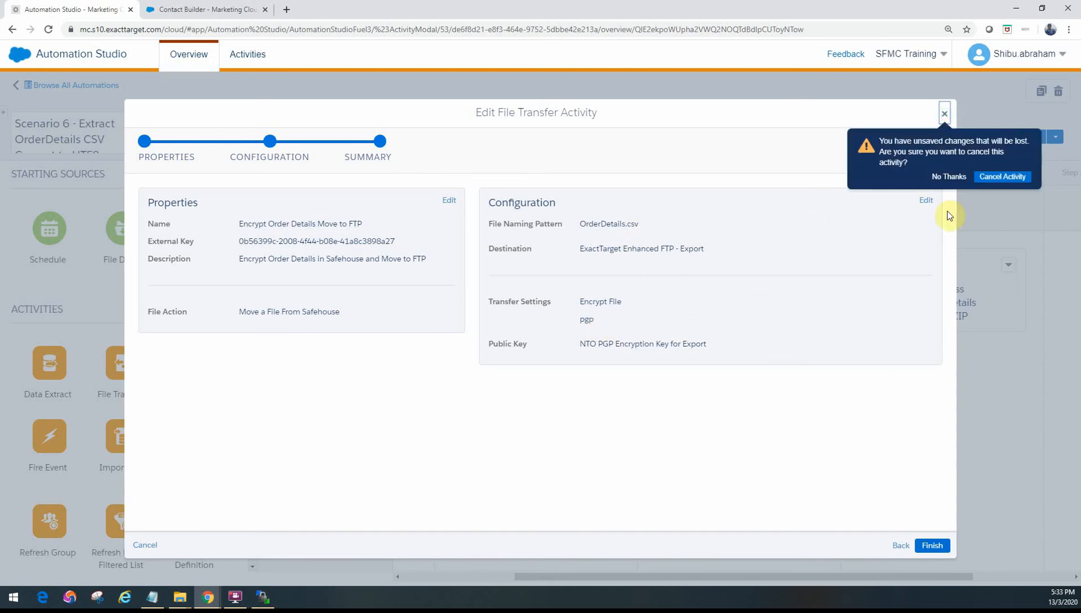
{"action": "left_click", "coordinate": [1000, 177]}
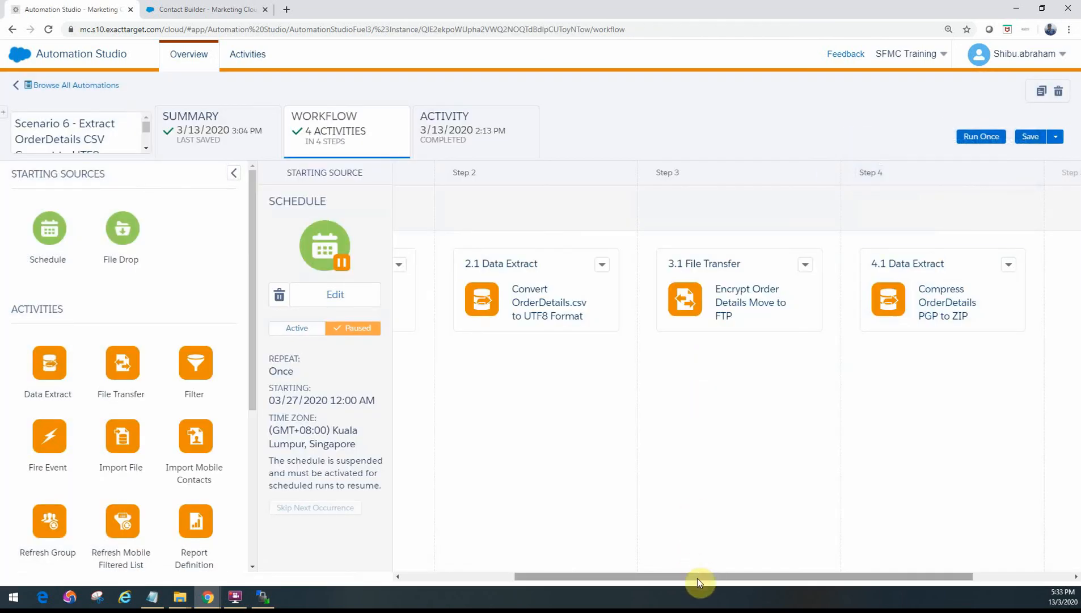
- Open the "Compress OrderDetails PGP to ZIP" activity in step 4 and check its extract type
{"action": "left_click_drag", "start_coordinate": [700, 576], "coordinate": [815, 583]}
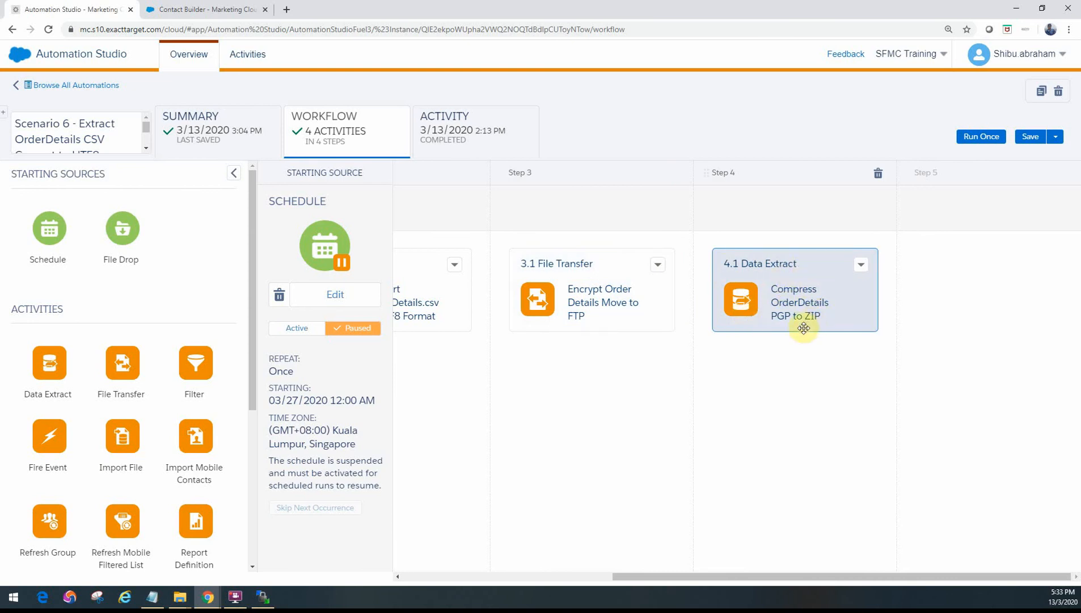
{"action": "left_click", "coordinate": [861, 265]}
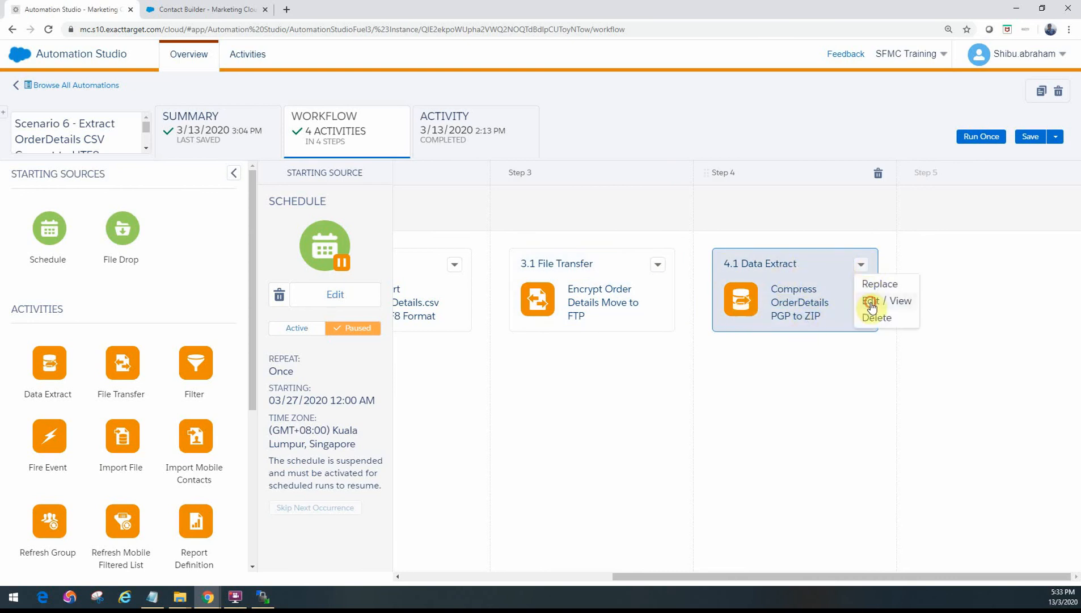
{"action": "left_click", "coordinate": [872, 303]}
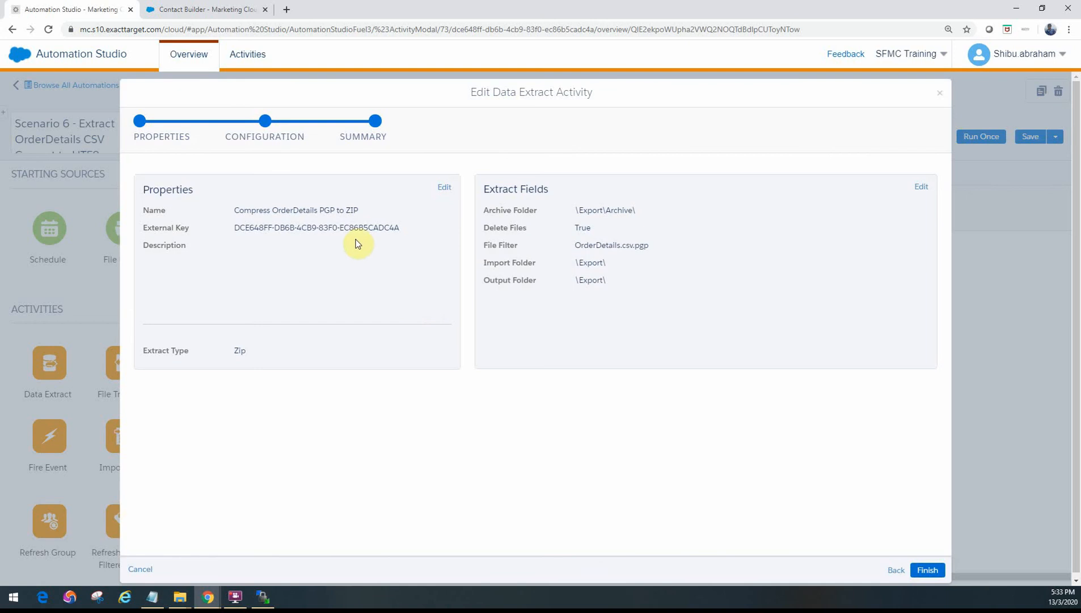
{"action": "left_click_drag", "start_coordinate": [234, 355], "coordinate": [250, 354]}
{"action": "left_click", "coordinate": [279, 363]}
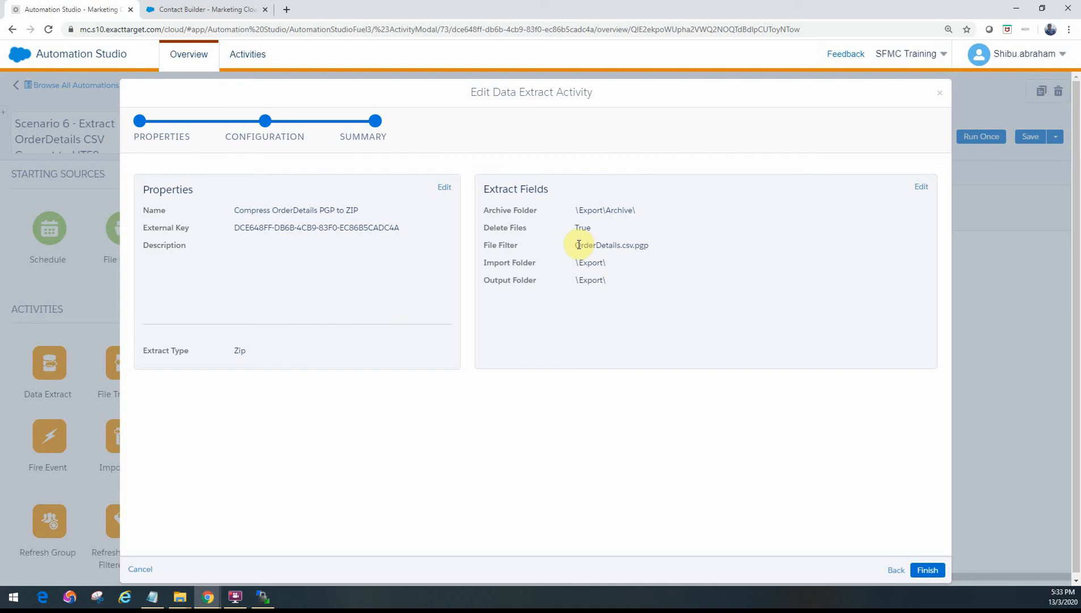
- Review the delete files, file filter and import folder settings of "Compress OrderDetails PGP to ZIP", and exit without saving
{"action": "mouse_move", "coordinate": [578, 246]}
{"action": "left_mouse_down"}
{"action": "mouse_move", "coordinate": [652, 245]}
{"action": "mouse_move", "coordinate": [574, 227]}
{"action": "left_mouse_up"}
{"action": "left_click", "coordinate": [593, 228]}
{"action": "left_click", "coordinate": [651, 247]}
{"action": "left_click_drag", "start_coordinate": [648, 246], "coordinate": [572, 244]}
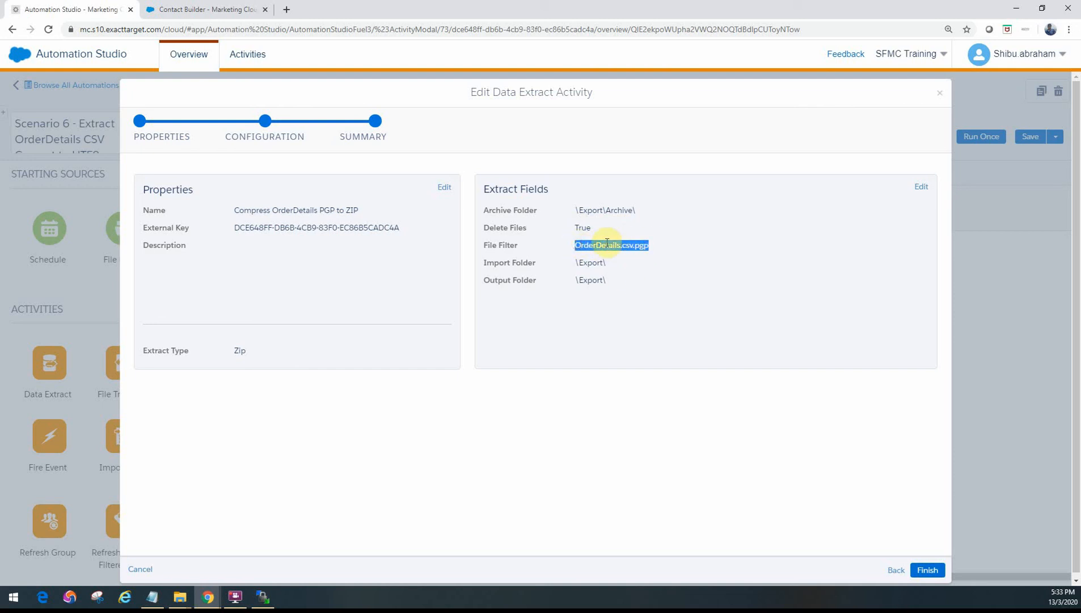
{"action": "left_click", "coordinate": [651, 246]}
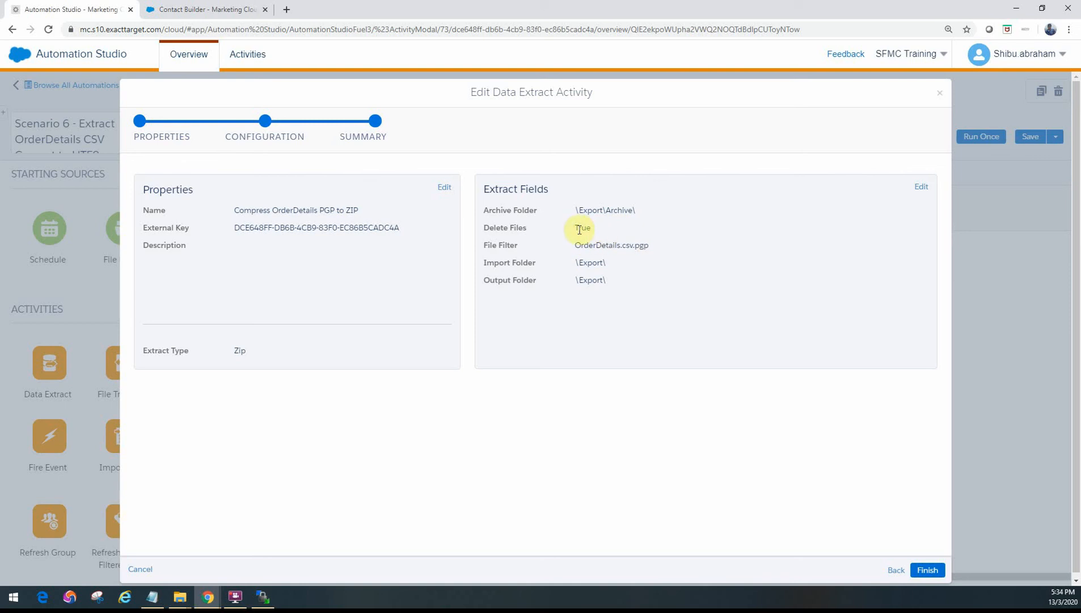
{"action": "left_click_drag", "start_coordinate": [573, 265], "coordinate": [606, 264]}
{"action": "left_click", "coordinate": [573, 265]}
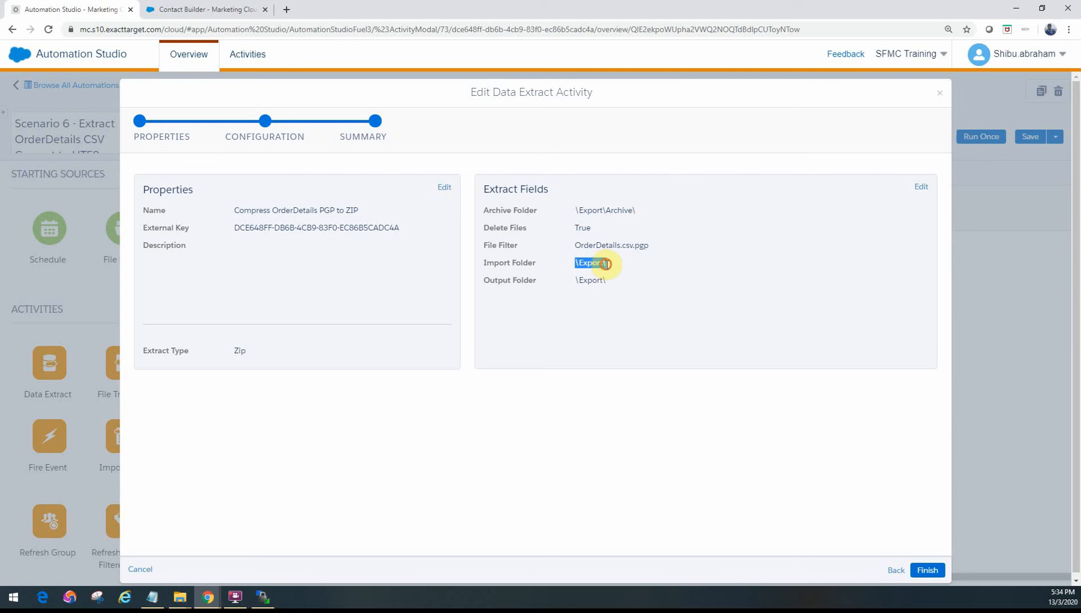
{"action": "left_click", "coordinate": [606, 264]}
{"action": "left_click_drag", "start_coordinate": [648, 246], "coordinate": [574, 249]}
{"action": "left_click", "coordinate": [575, 251]}
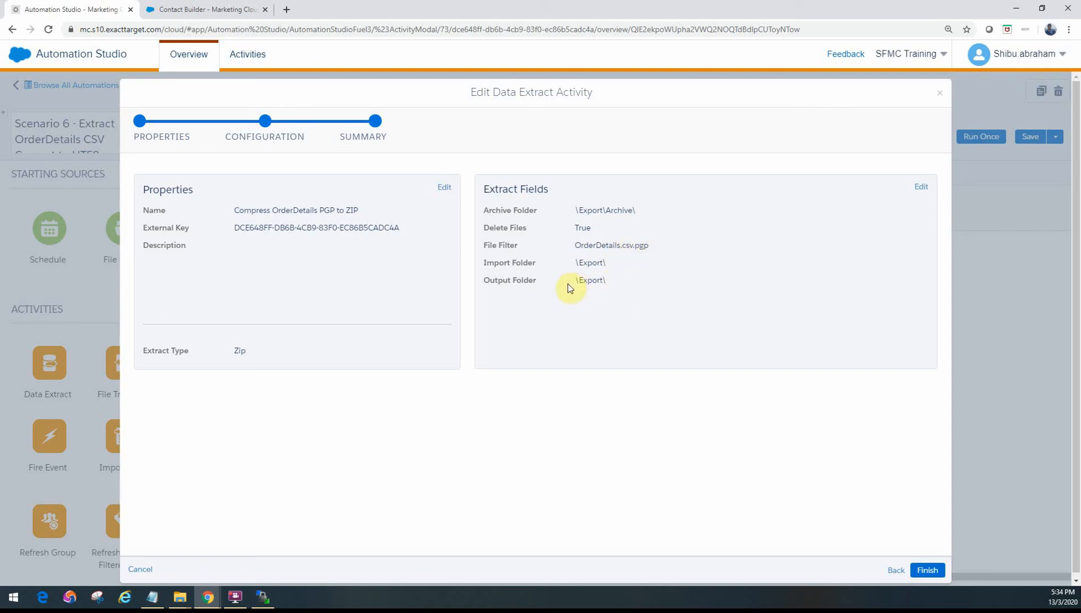
{"action": "left_click", "coordinate": [940, 93]}
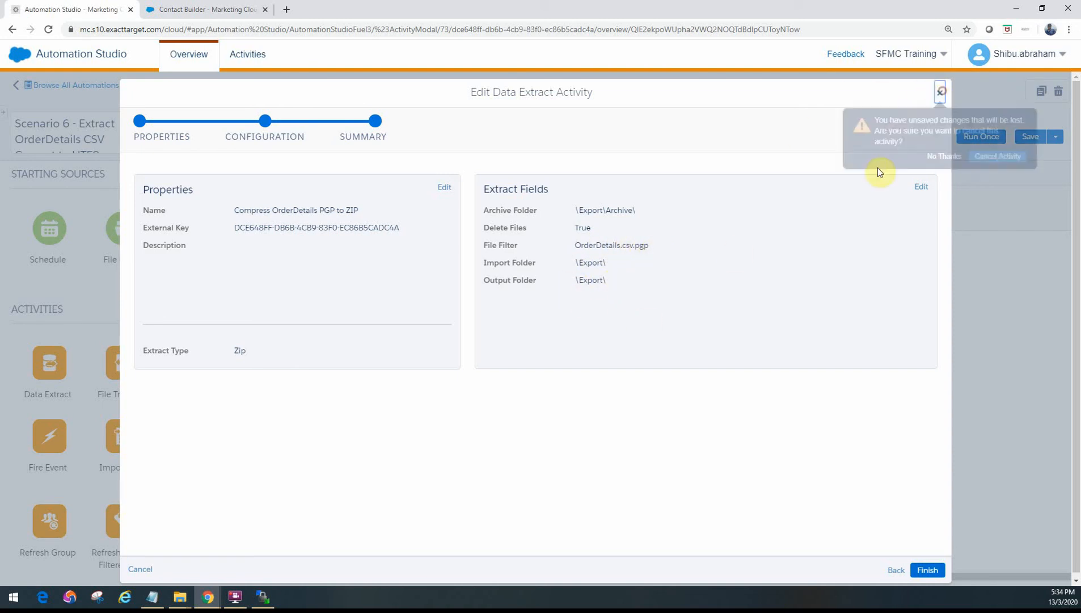
{"action": "left_click", "coordinate": [991, 157]}
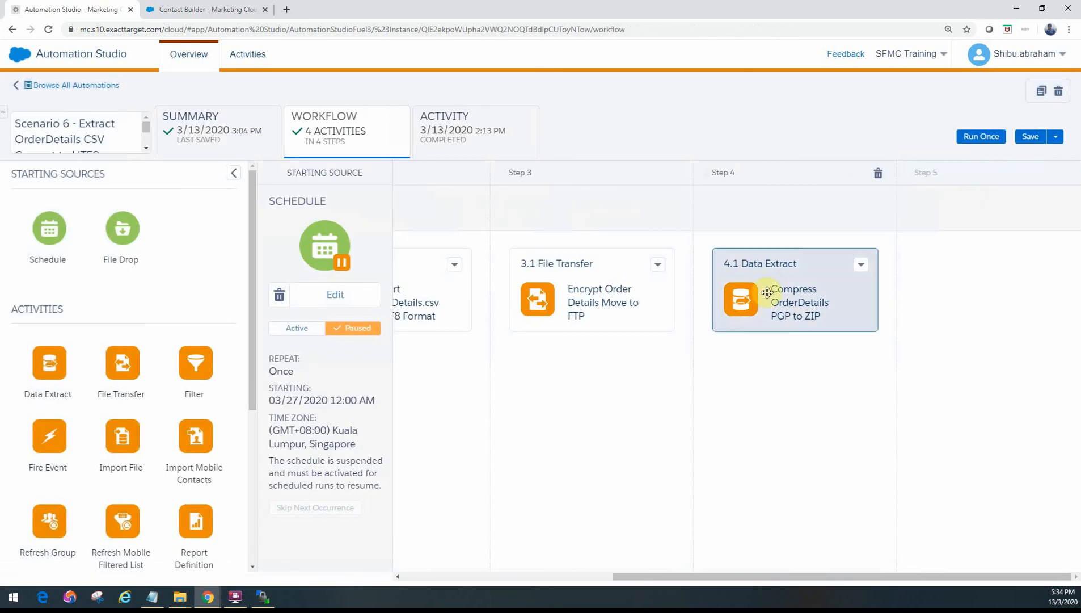
- Check the automation's run log and the contents of the FTP Export folder in WinSCP
{"action": "left_click_drag", "start_coordinate": [702, 576], "coordinate": [512, 575]}
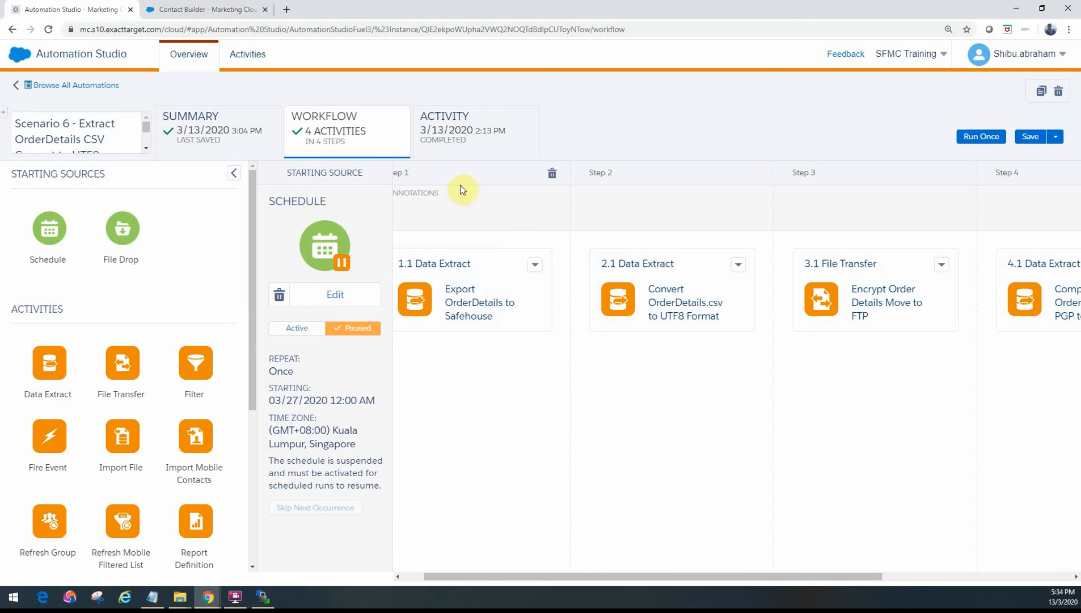
{"action": "left_click", "coordinate": [454, 138]}
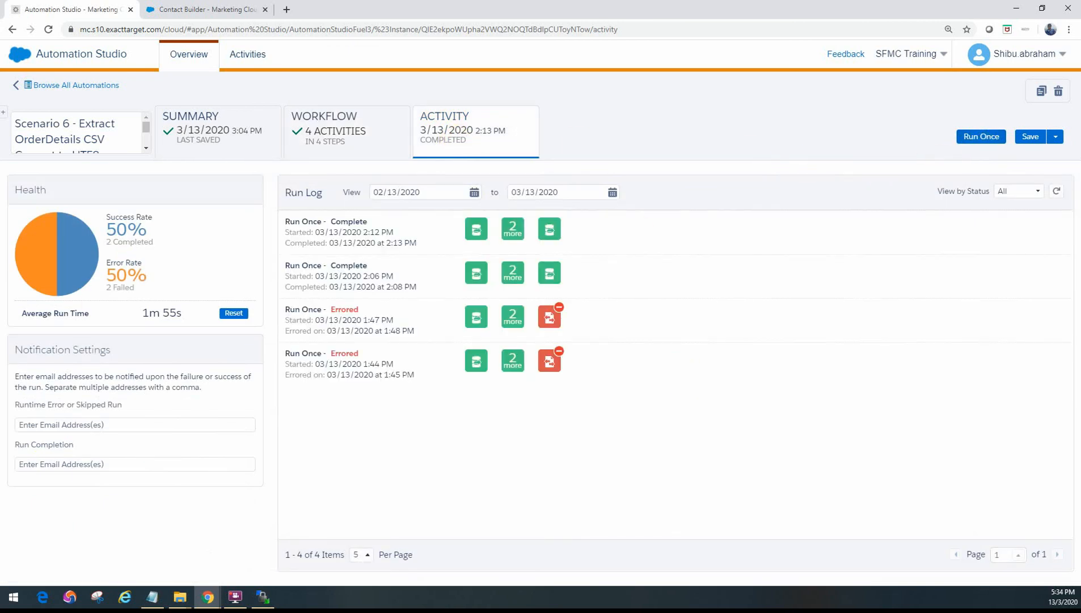
{"action": "left_click_drag", "start_coordinate": [0, 227], "coordinate": [799, 266]}
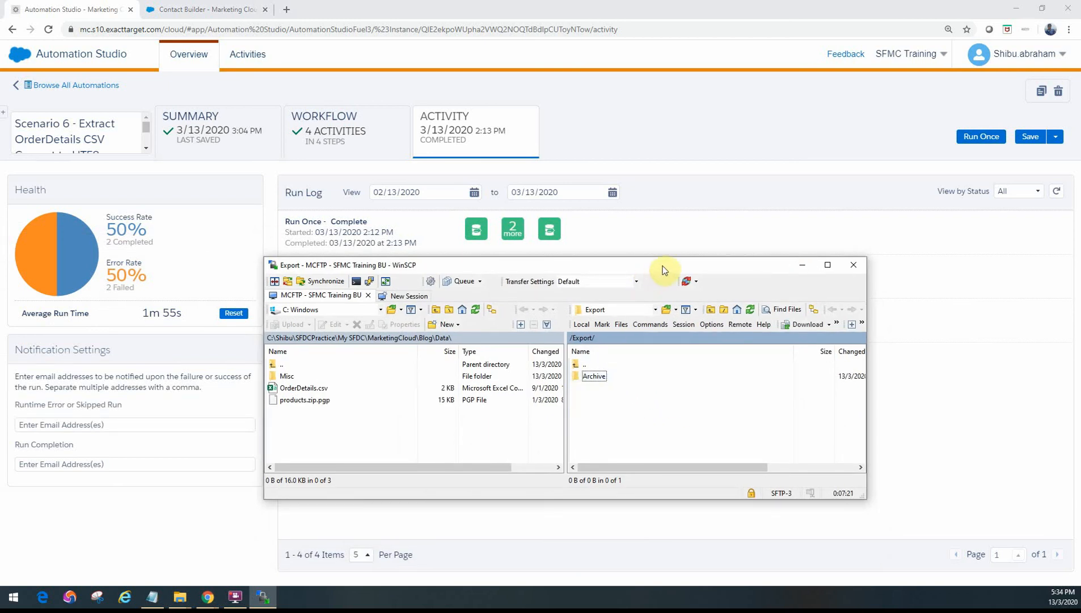
{"action": "left_click_drag", "start_coordinate": [663, 266], "coordinate": [0, 273]}
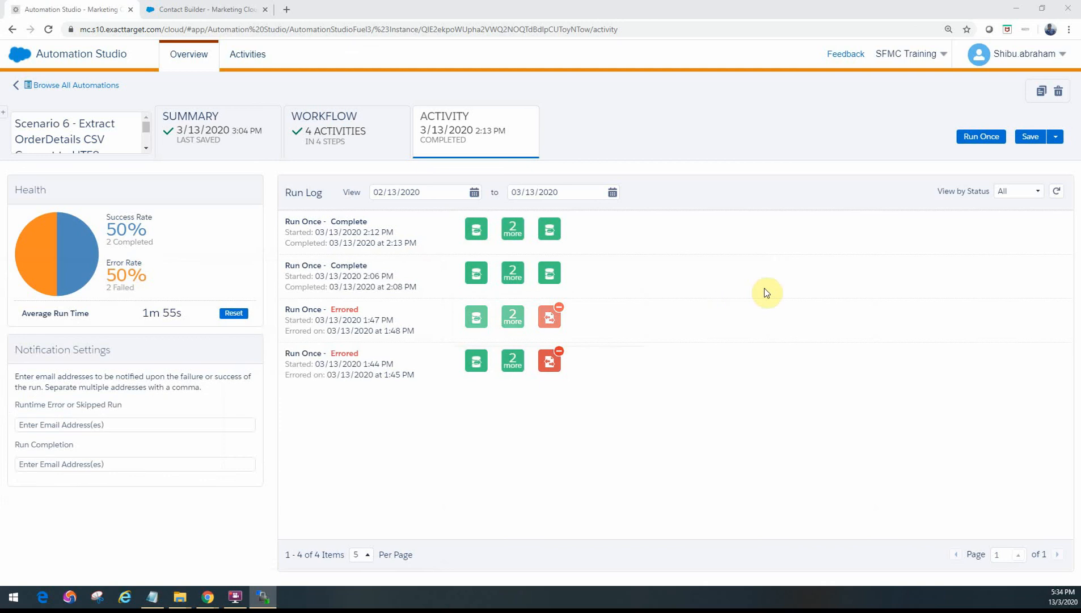
- Run the Scenario 6 automation once with all four activities selected, leaving the notification recipients empty
{"action": "left_click", "coordinate": [979, 136]}
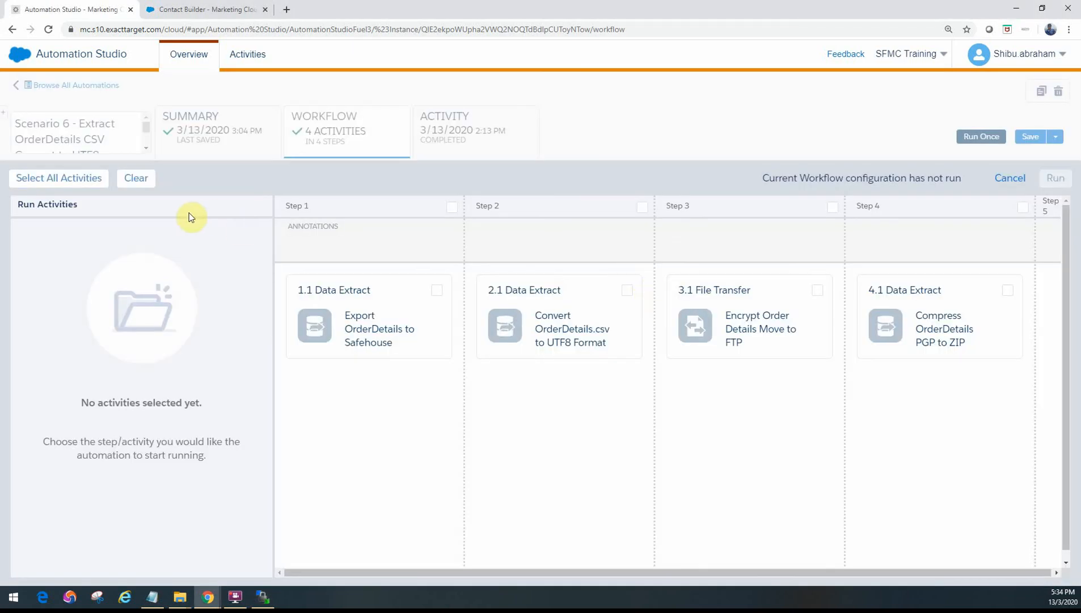
{"action": "left_click", "coordinate": [63, 182]}
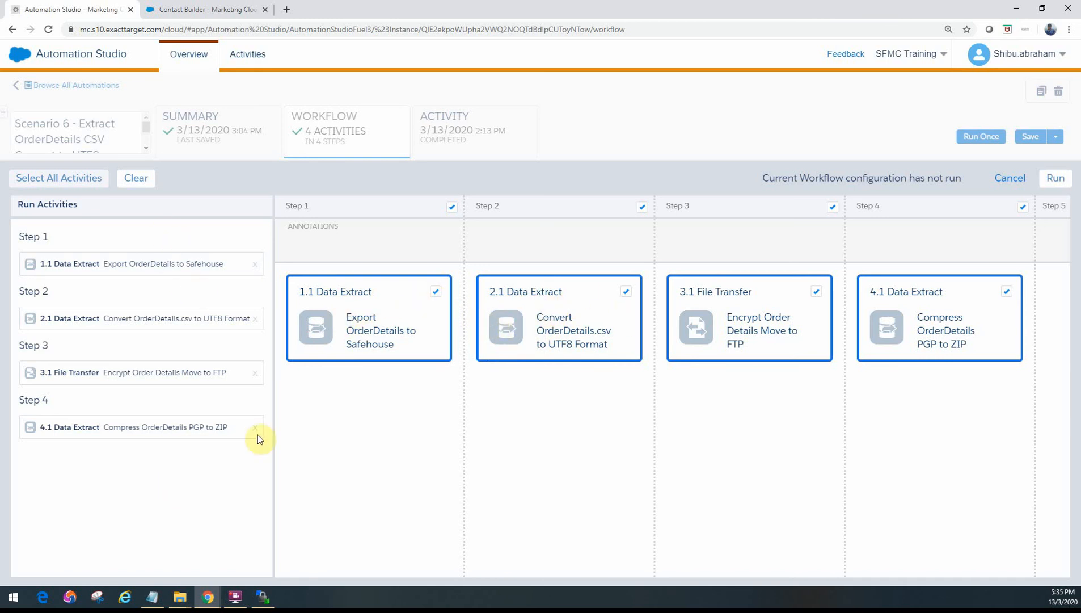
{"action": "left_click", "coordinate": [1056, 179]}
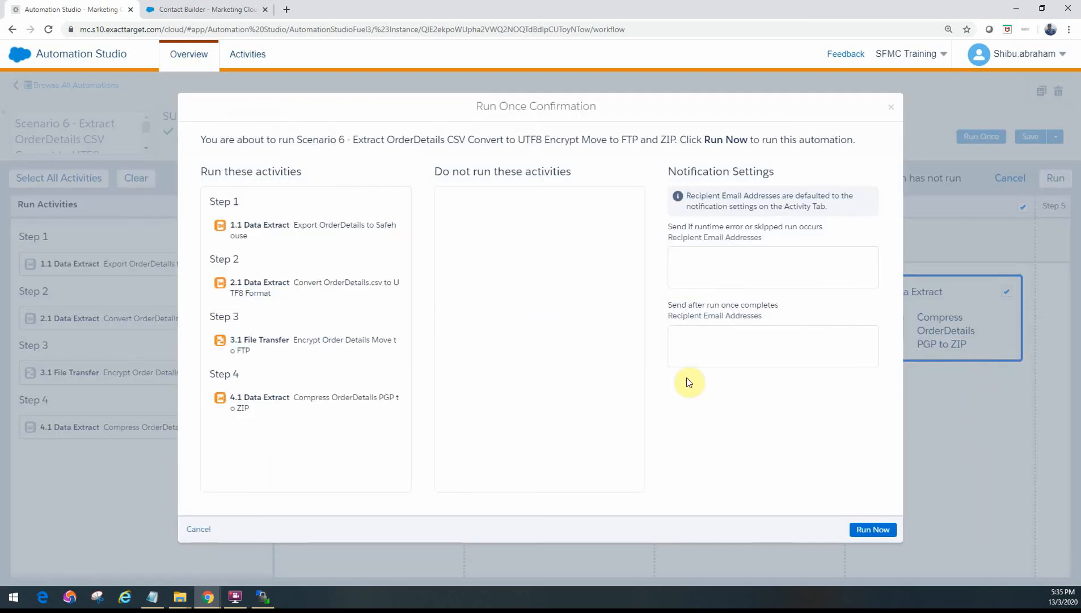
{"action": "left_click", "coordinate": [878, 528]}
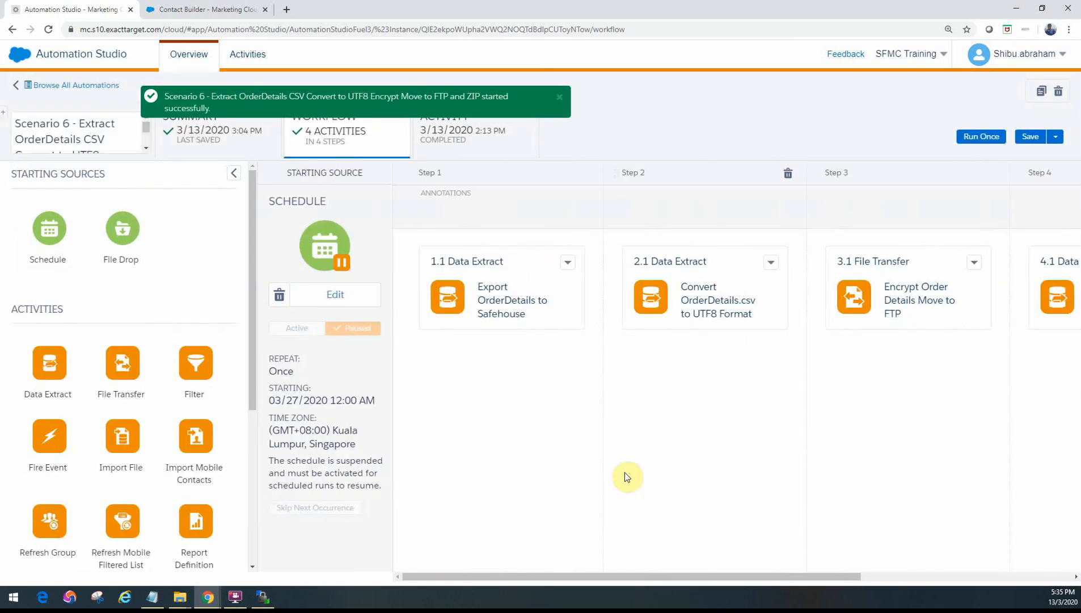
- Check the new run in the run log, refresh the Export folder in WinSCP to inspect the output, and return to the workflow
{"action": "left_click", "coordinate": [465, 134]}
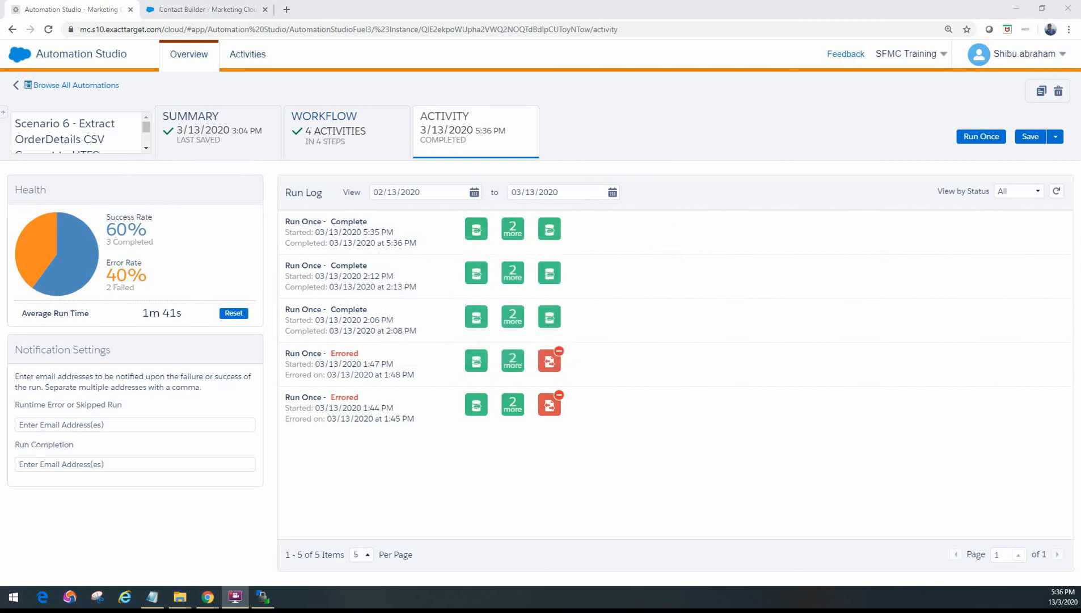
{"action": "left_click_drag", "start_coordinate": [0, 234], "coordinate": [843, 292]}
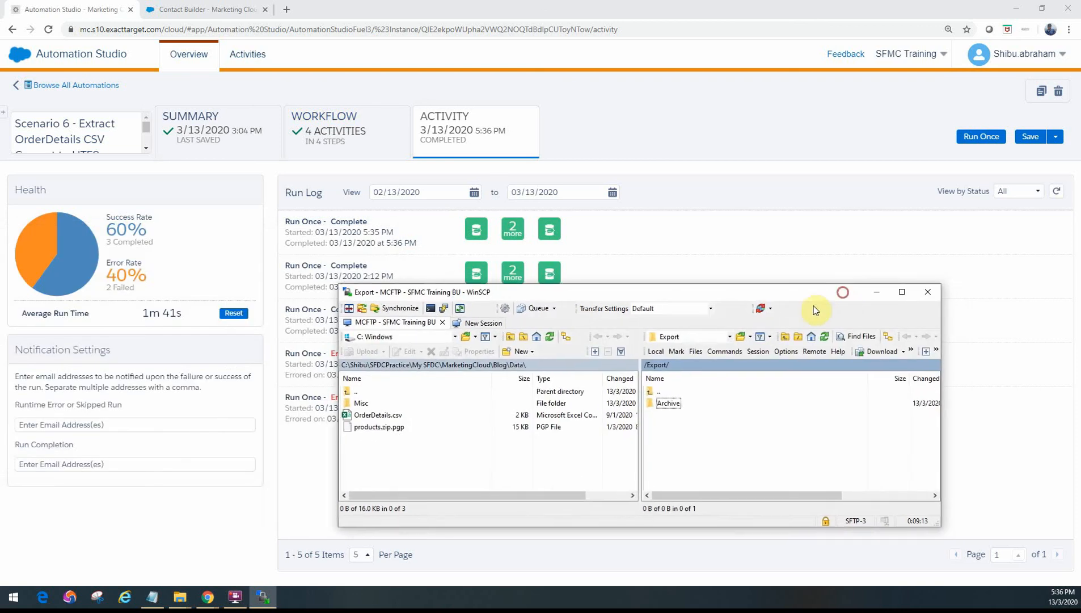
{"action": "left_click", "coordinate": [828, 338]}
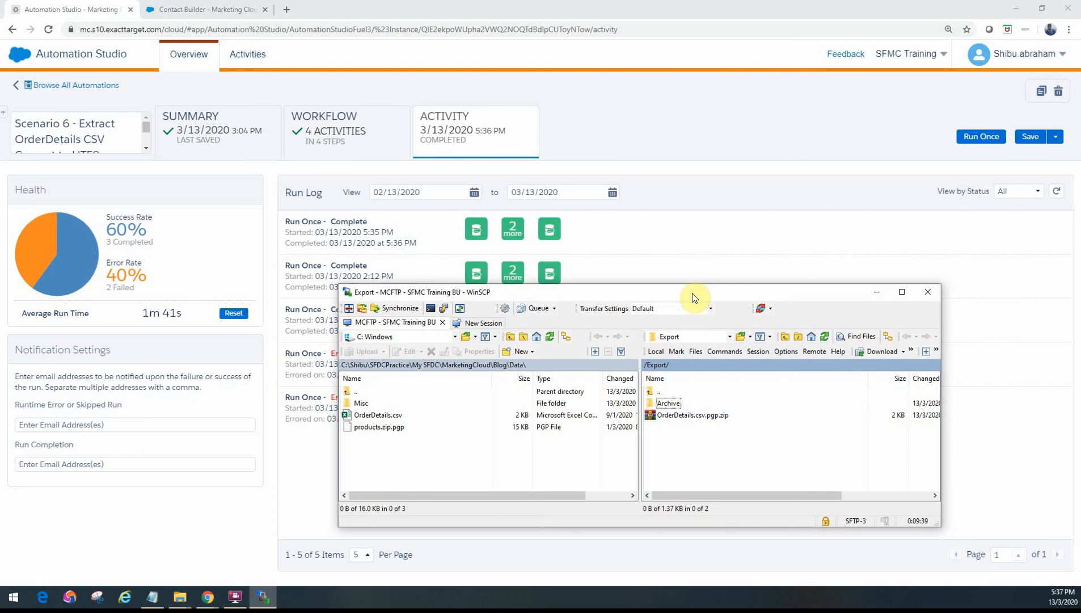
{"action": "mouse_move", "coordinate": [694, 297]}
{"action": "left_mouse_down"}
{"action": "mouse_move", "coordinate": [51, 273]}
{"action": "mouse_move", "coordinate": [188, 291]}
{"action": "mouse_move", "coordinate": [0, 258]}
{"action": "left_mouse_up"}
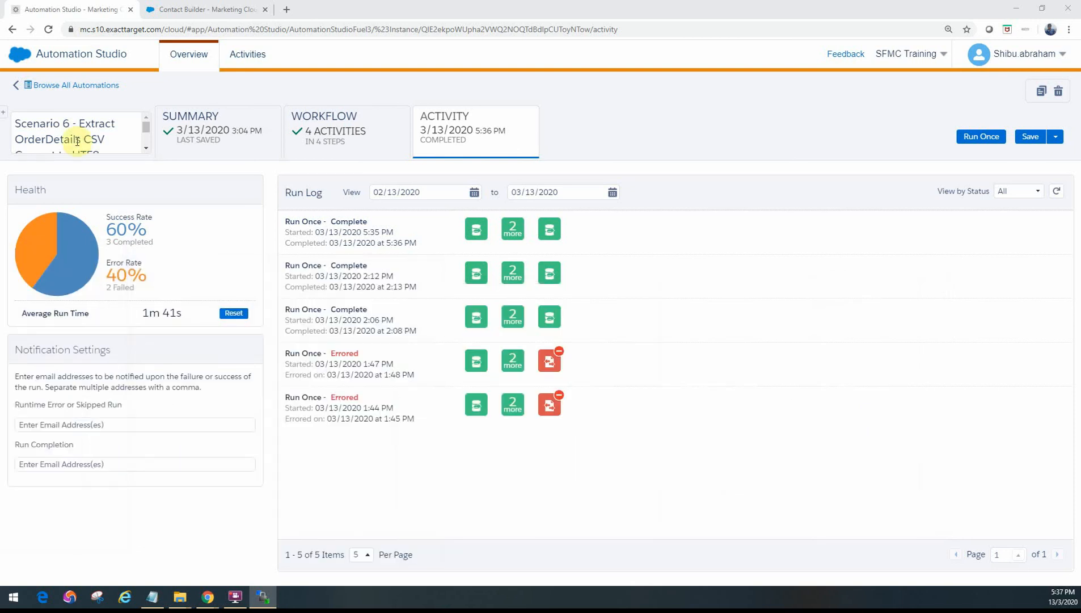
{"action": "left_click", "coordinate": [323, 140]}
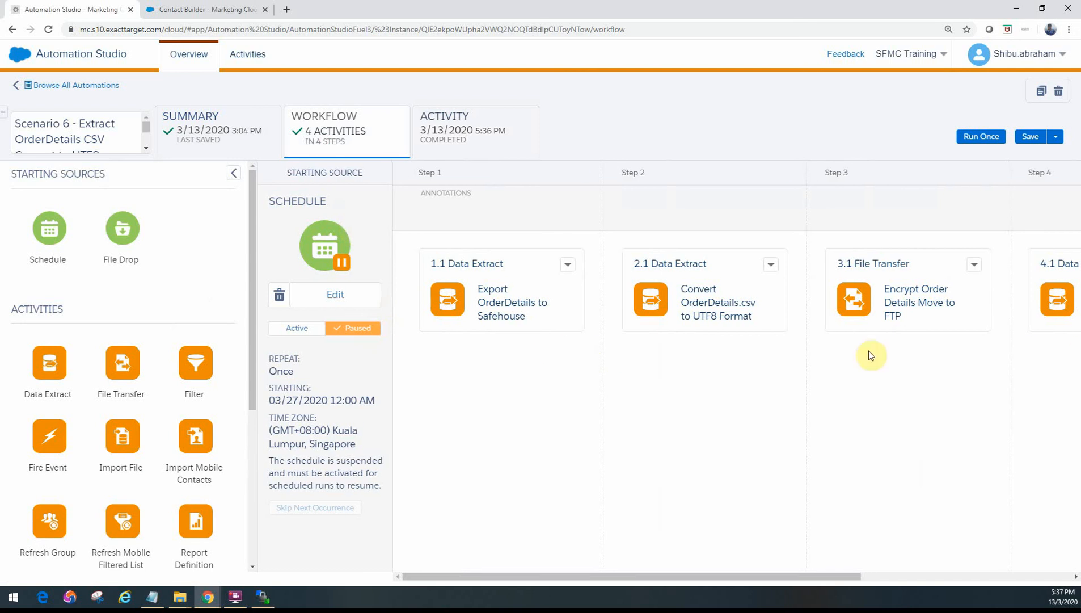